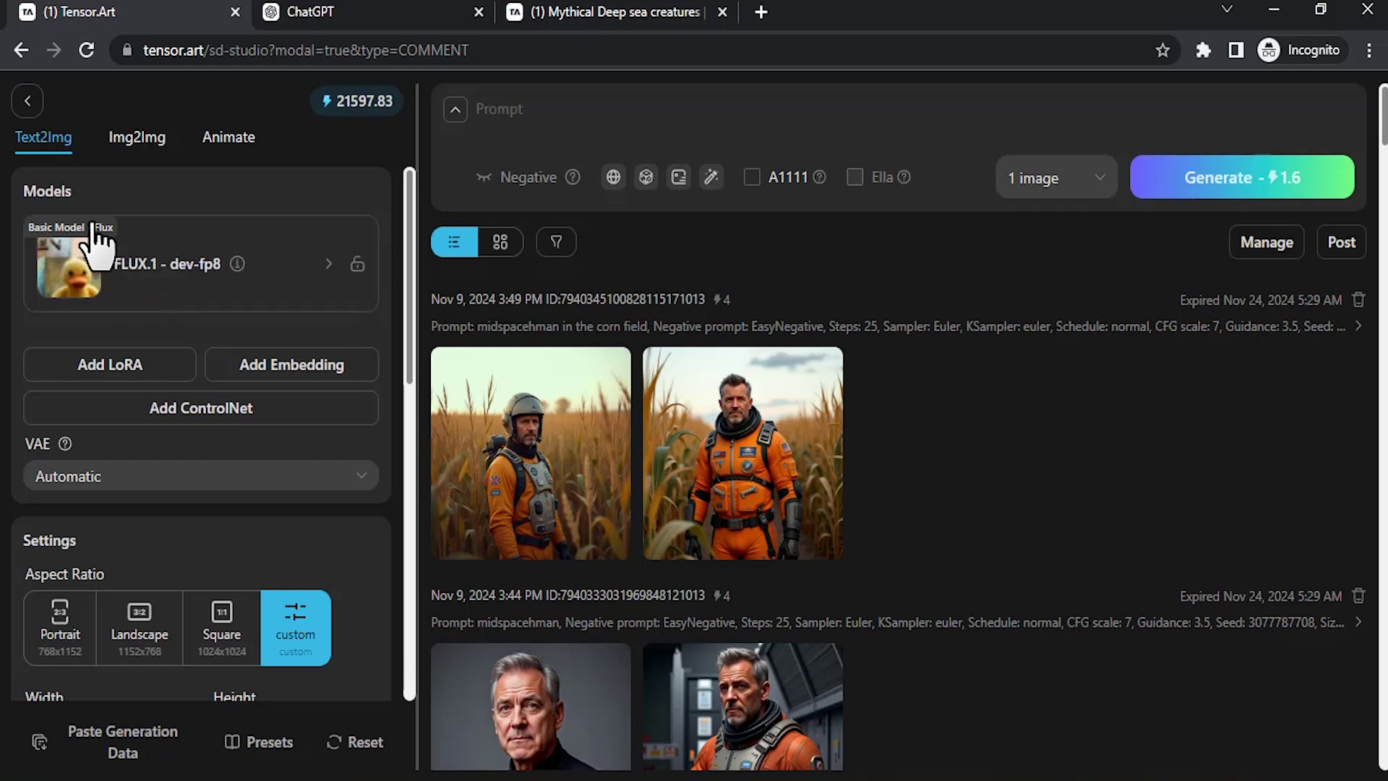
Step: Choose FLUX.1 dev-fp8 as the base model and apply its recommended parameters
{"action": "left_click", "coordinate": [341, 282]}
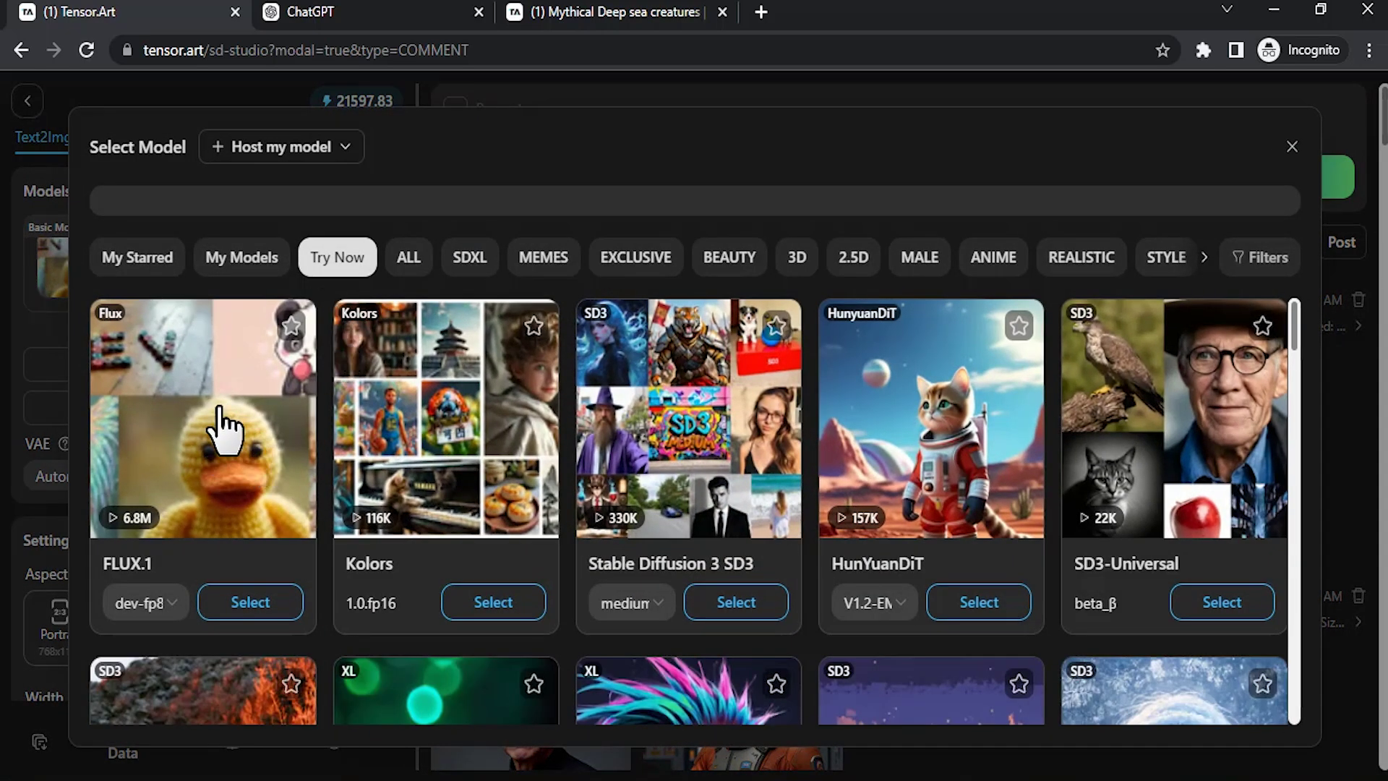
{"action": "left_click", "coordinate": [254, 606]}
{"action": "left_click", "coordinate": [962, 488]}
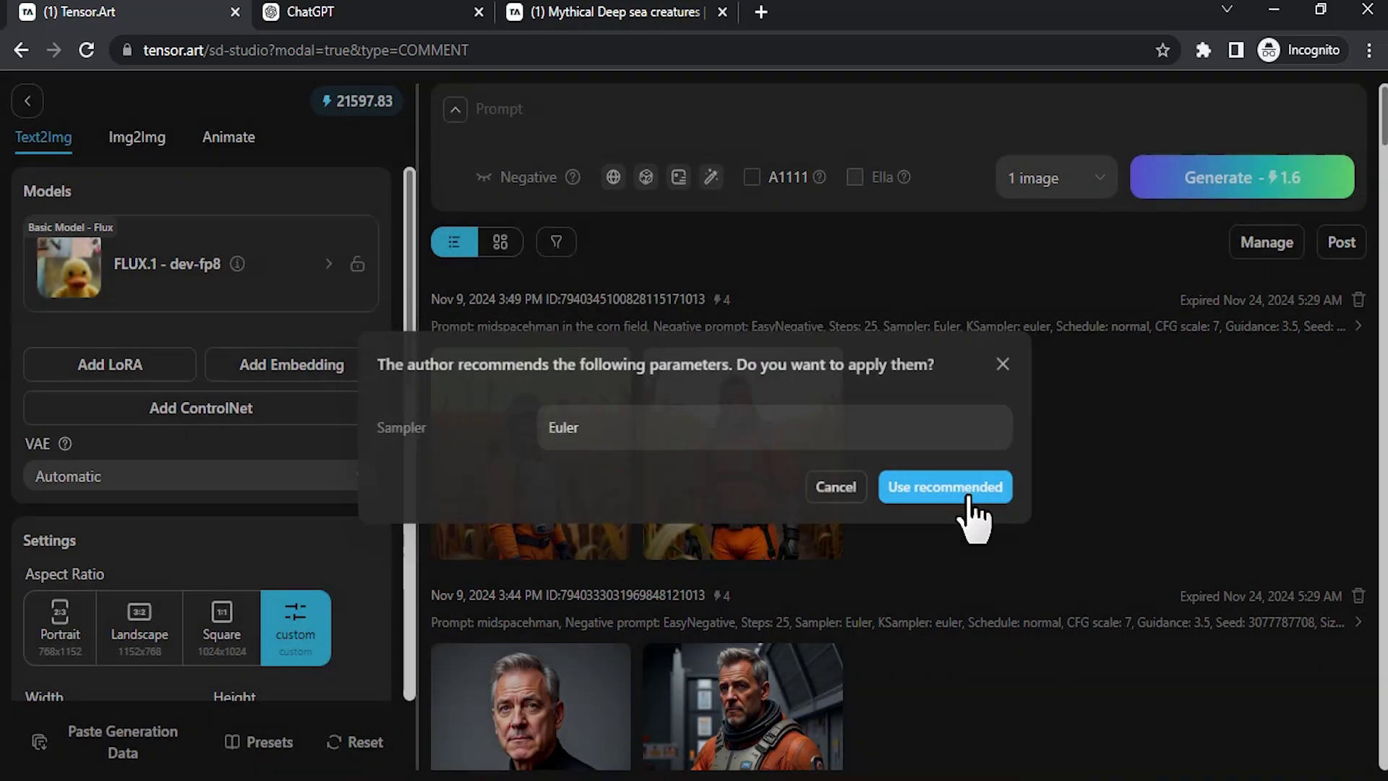
{"action": "scroll", "coordinate": [76, 510], "scroll_direction": "down", "scroll_amount": 2}
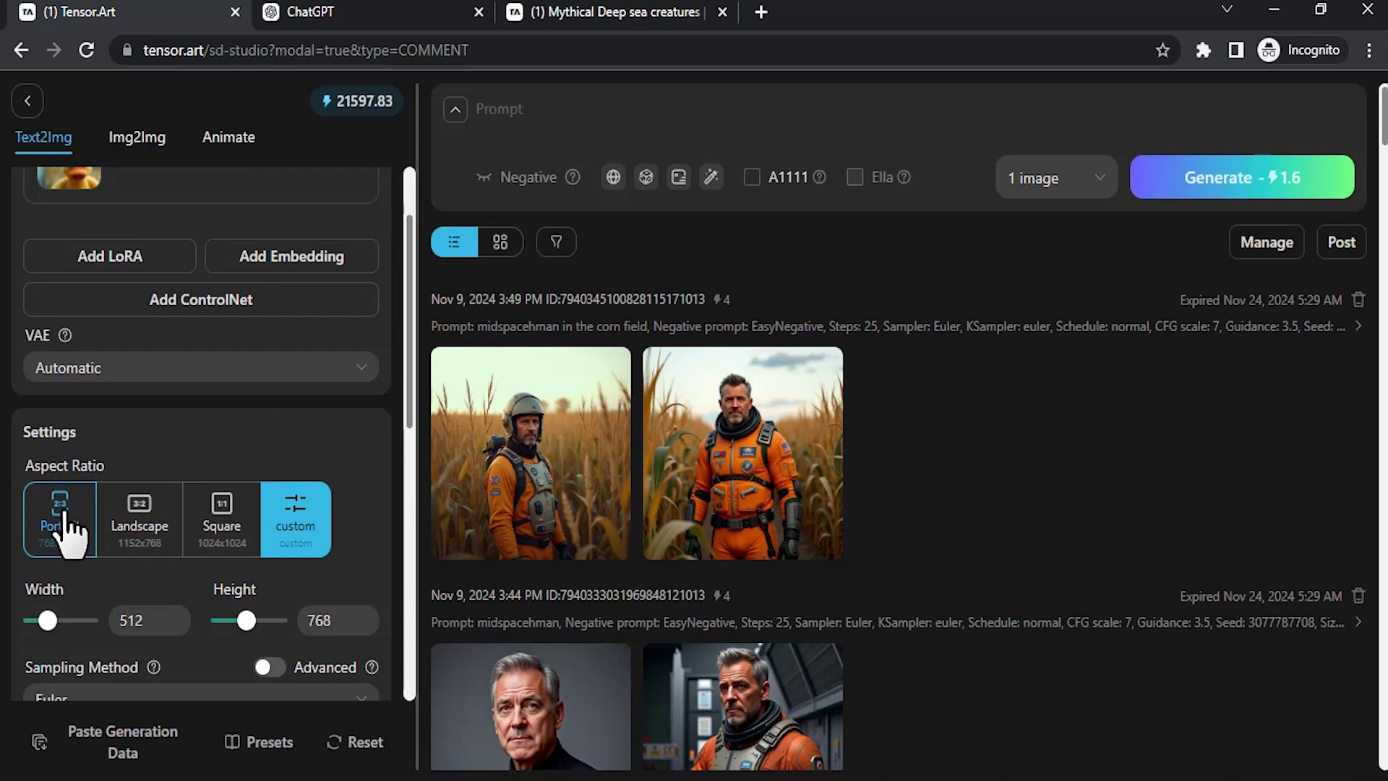
Step: Set Portrait aspect ratio, Euler sampler and 25 sampling steps
{"action": "left_click", "coordinate": [65, 527]}
{"action": "scroll", "coordinate": [181, 470], "scroll_direction": "down", "scroll_amount": 3}
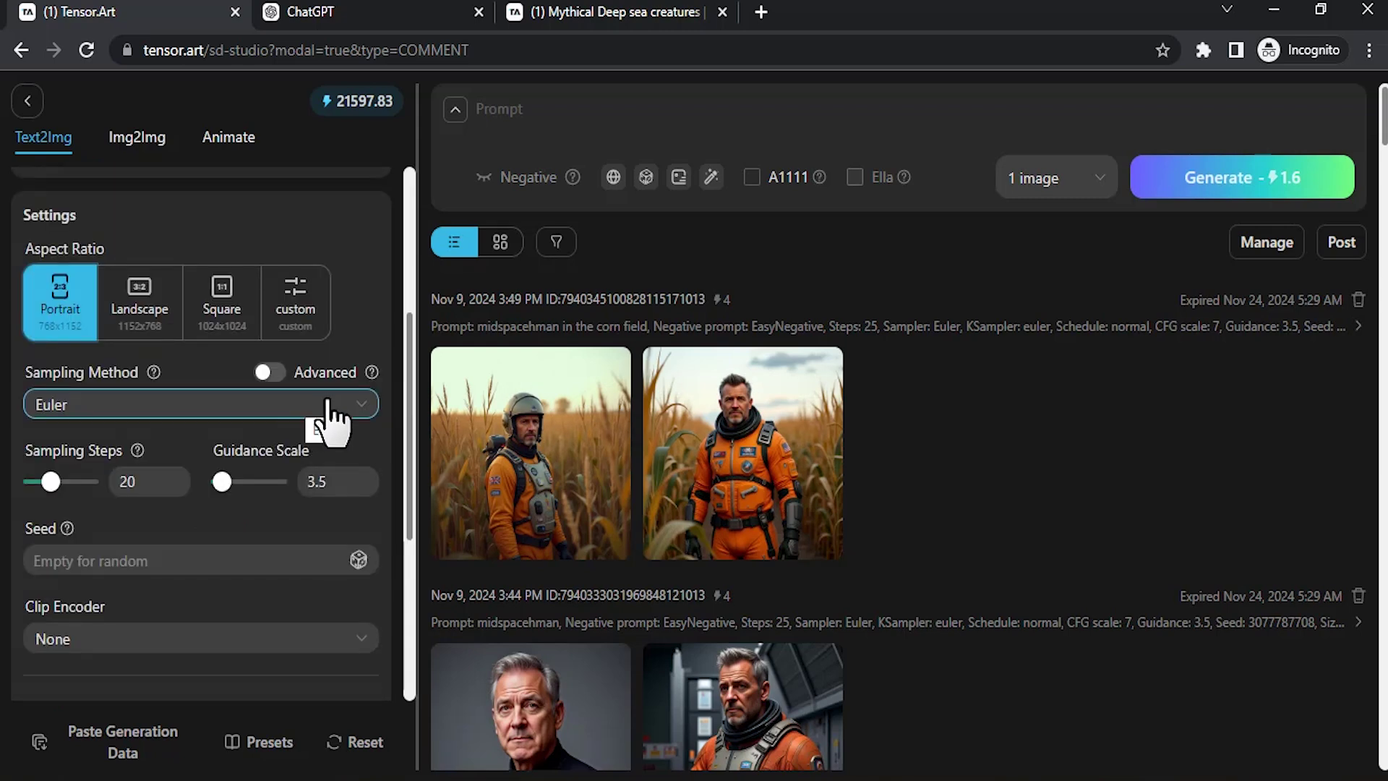
{"action": "left_click", "coordinate": [327, 401]}
{"action": "left_click", "coordinate": [235, 398]}
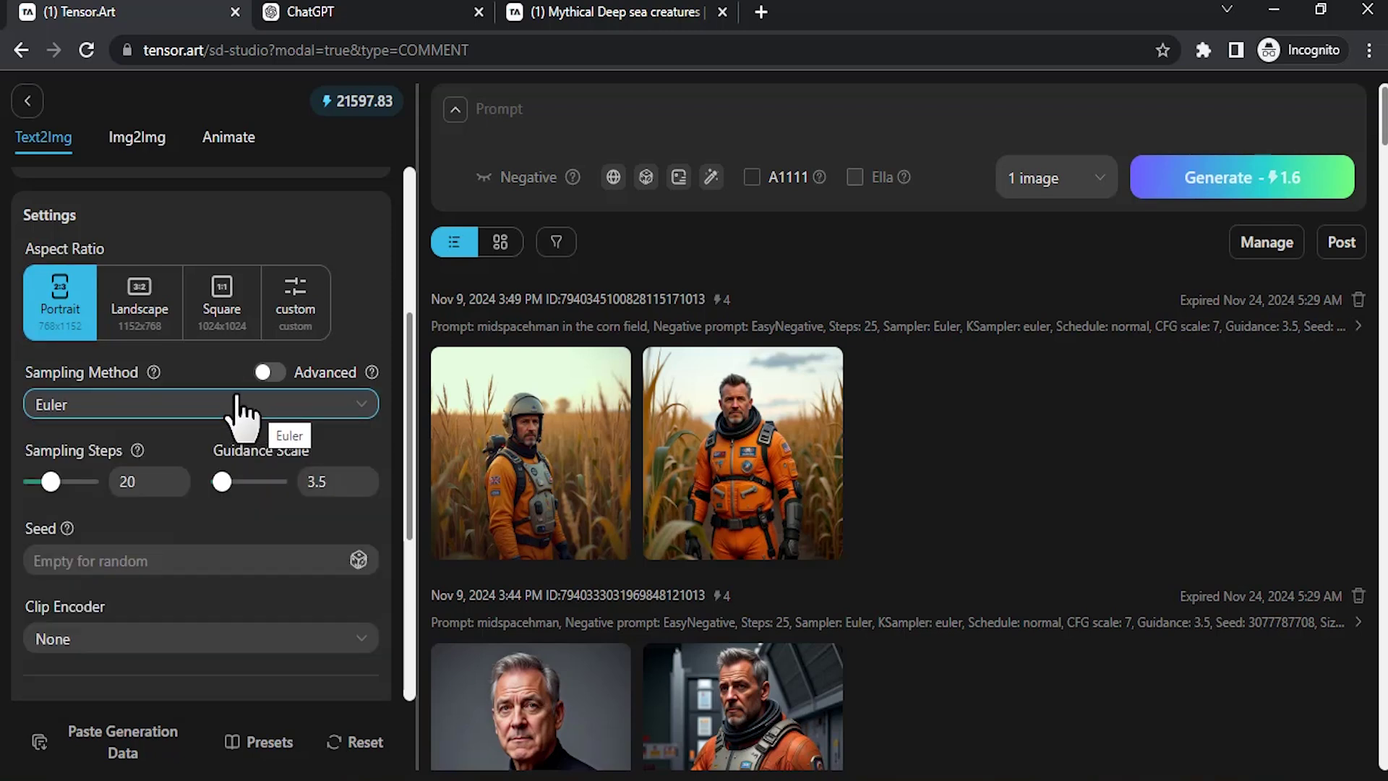
{"action": "left_click", "coordinate": [145, 481]}
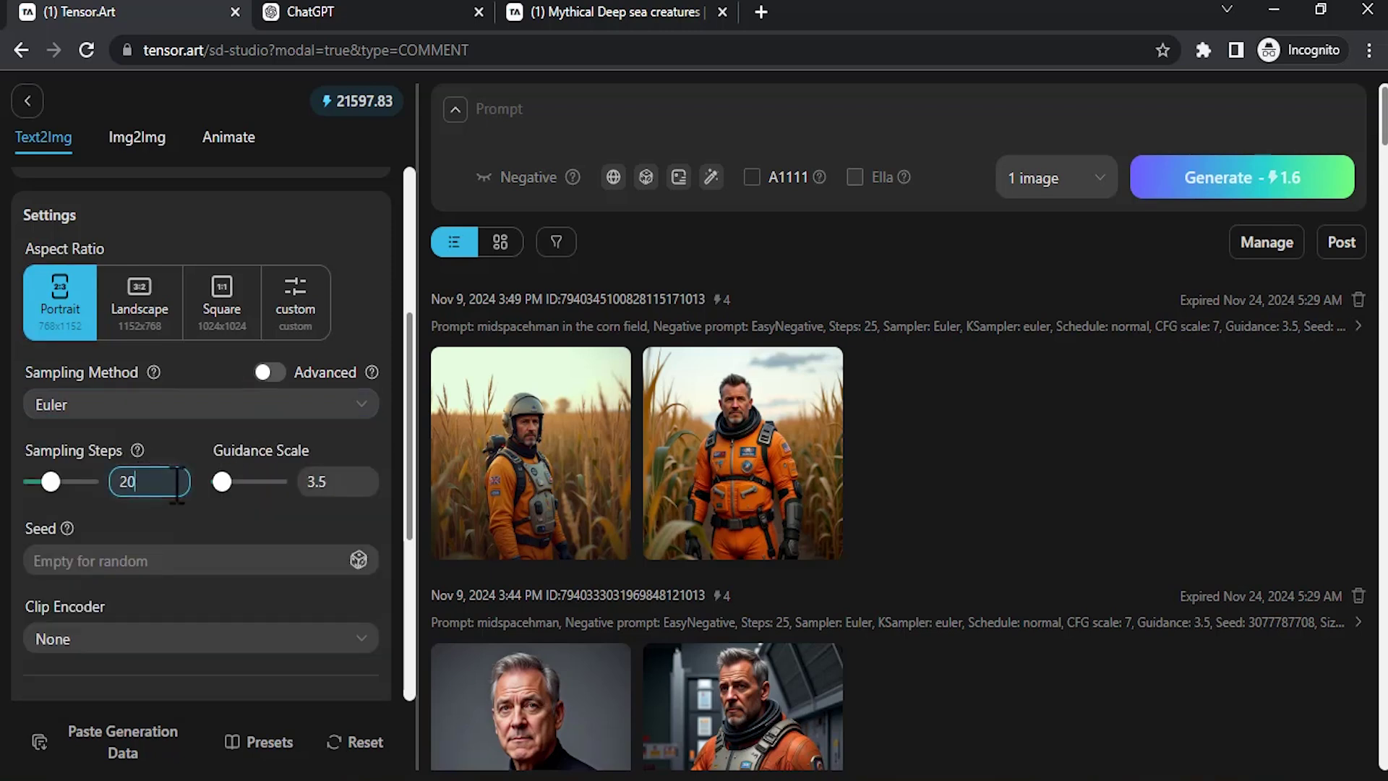
{"action": "key", "text": "Up"}
{"action": "key", "text": "Up"}
{"action": "key", "text": "Up"}
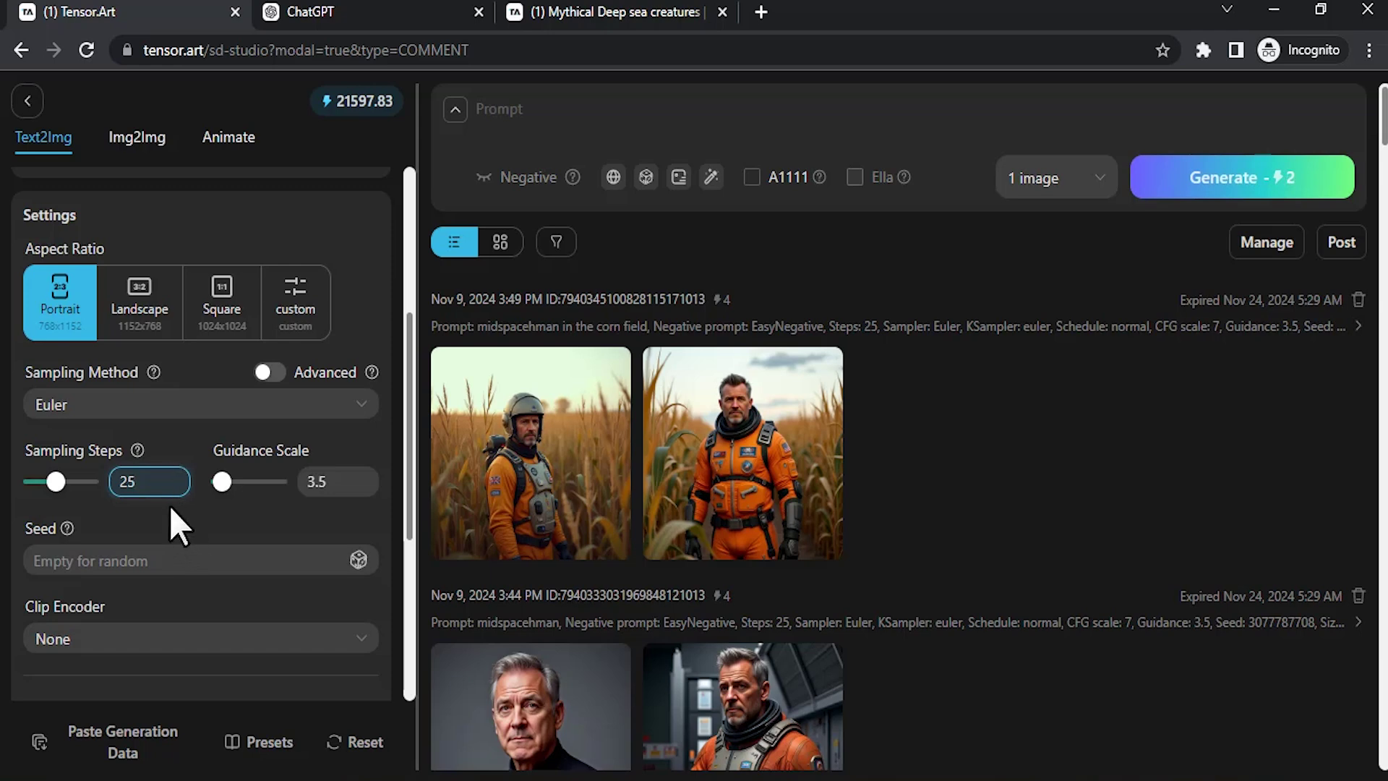
Step: Set the generation count to 2 images per run
{"action": "scroll", "coordinate": [224, 571], "scroll_direction": "down", "scroll_amount": 3}
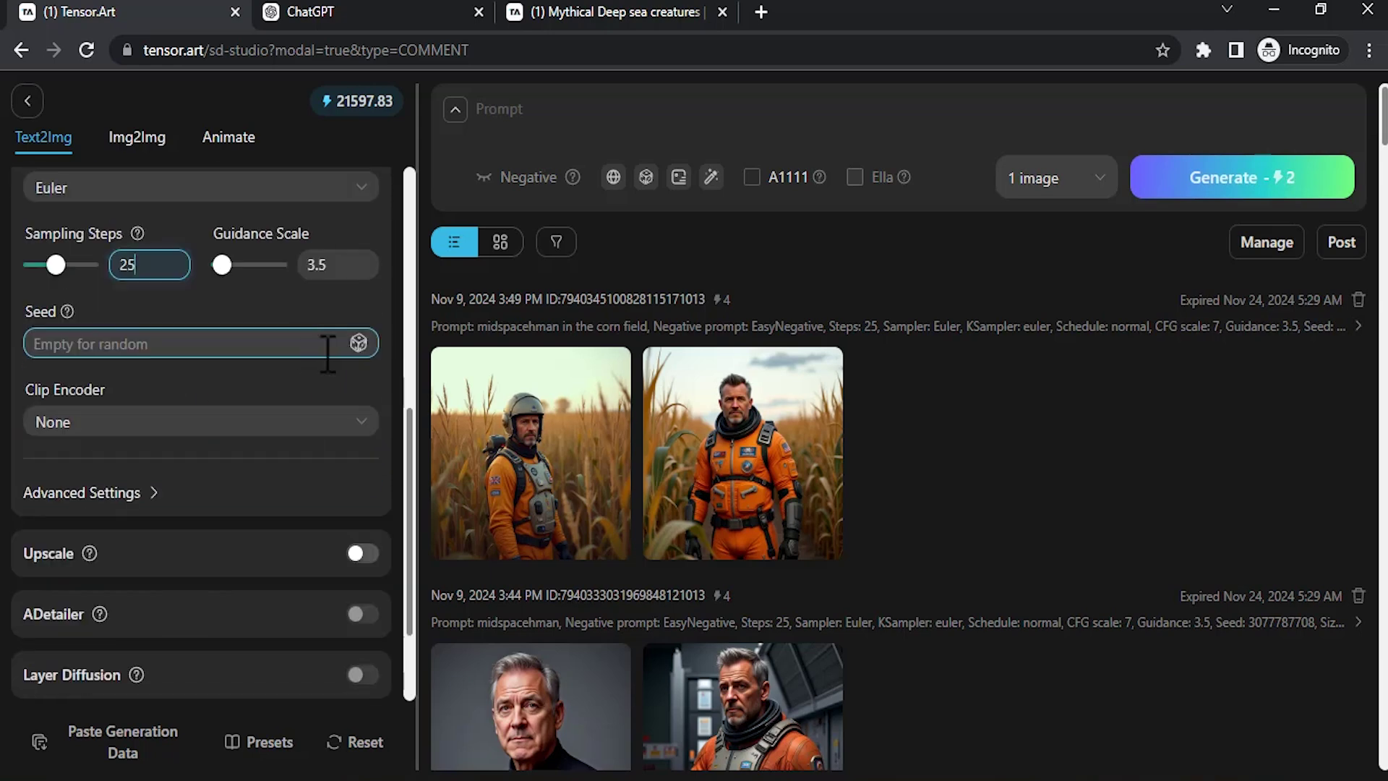
{"action": "scroll", "coordinate": [231, 603], "scroll_direction": "up", "scroll_amount": 7}
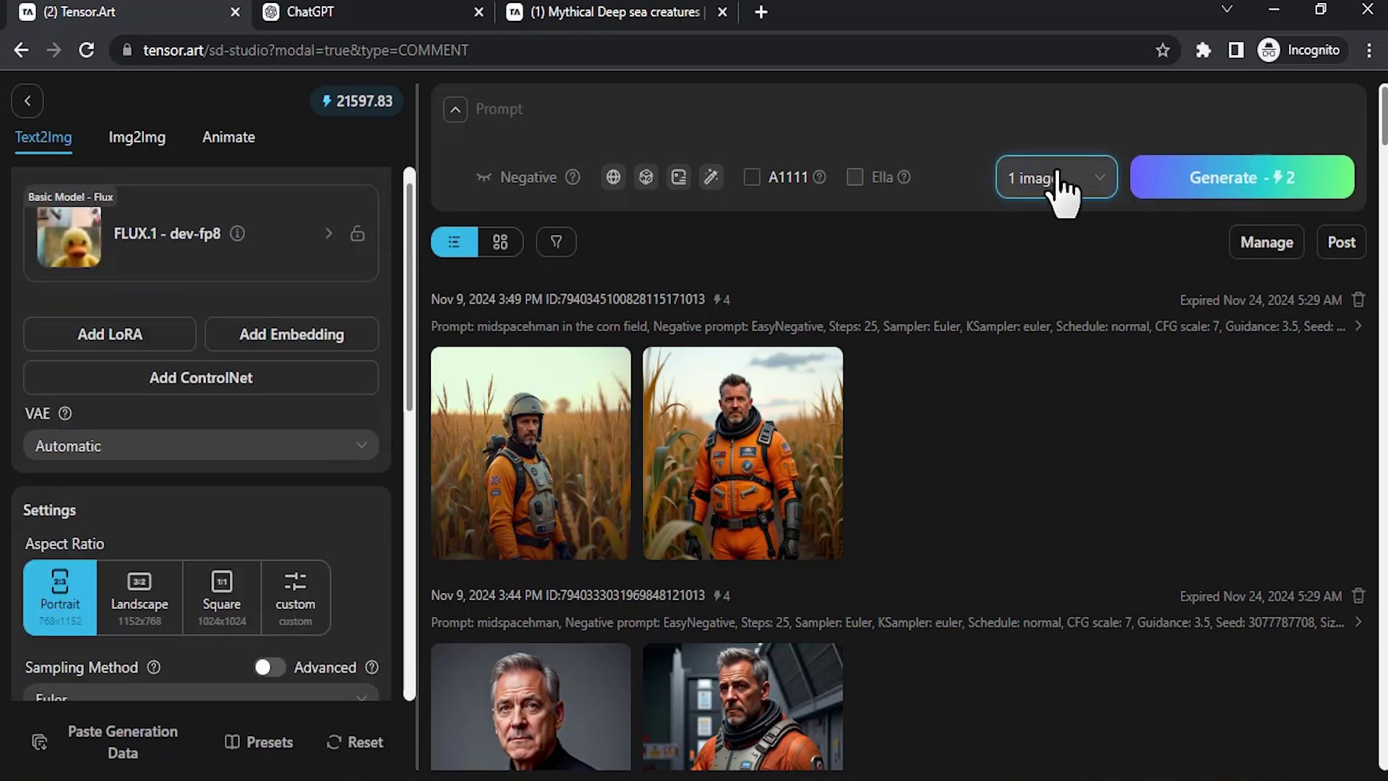
{"action": "left_click", "coordinate": [1053, 179]}
{"action": "left_click", "coordinate": [1068, 266]}
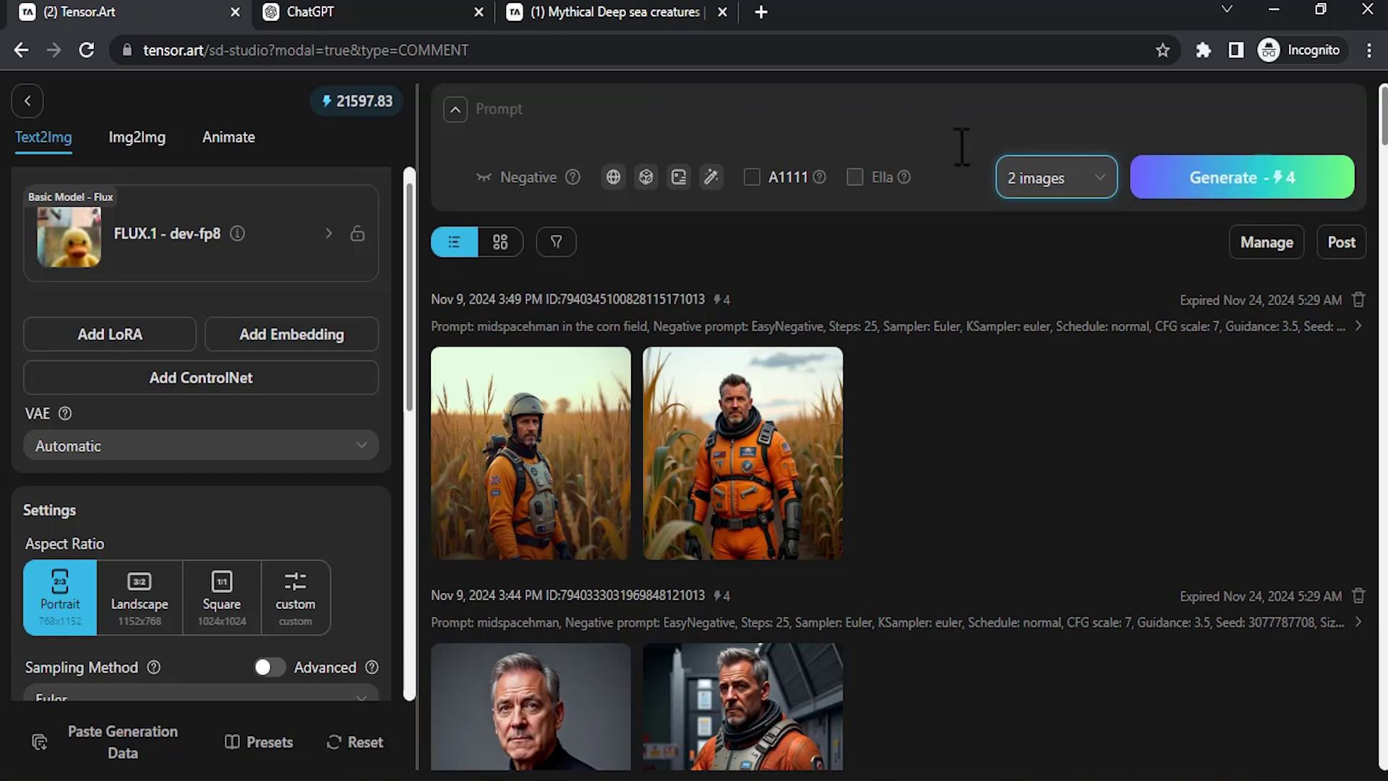
Step: Ask ChatGPT for ten deep-sea mythical creature image prompts
{"action": "left_click", "coordinate": [379, 6]}
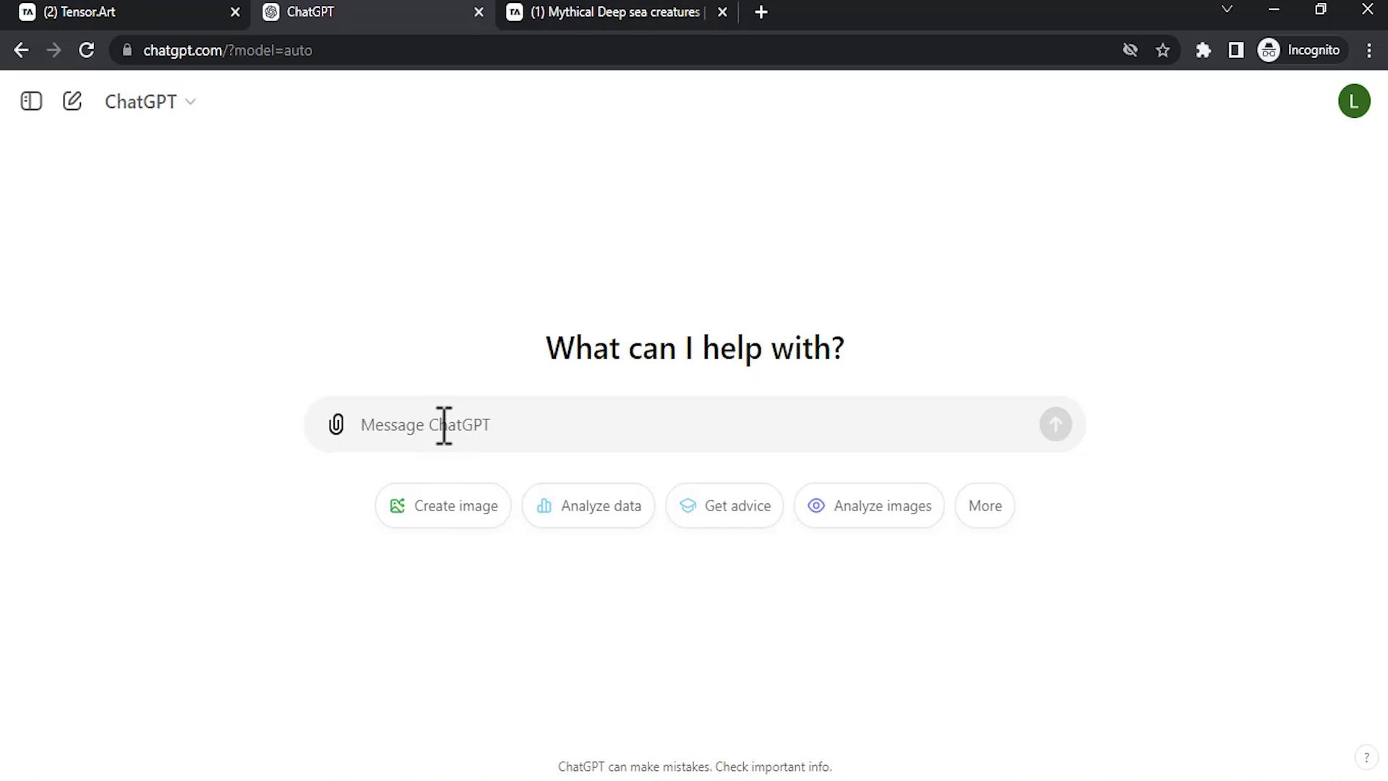
{"action": "type", "text": "Generate 10 AI image prompts for unique, deep-sea mythical creatures with a dark, realistic deep-sea photography style. Each creature should appear eerie or menacing, with harsh, focused lighting to bring out sharp details like jagged fins, armor-like scales, or ghostly eyes. Surrounding light should be minimal but present, hinting at the depth of the ocean with faint outlines of rocks, drifting particles, or shadowy coral. Each creature should feel like it’s lurking in the endless dark, with a haunting, predatory presence in the vast, silent deep sea."}
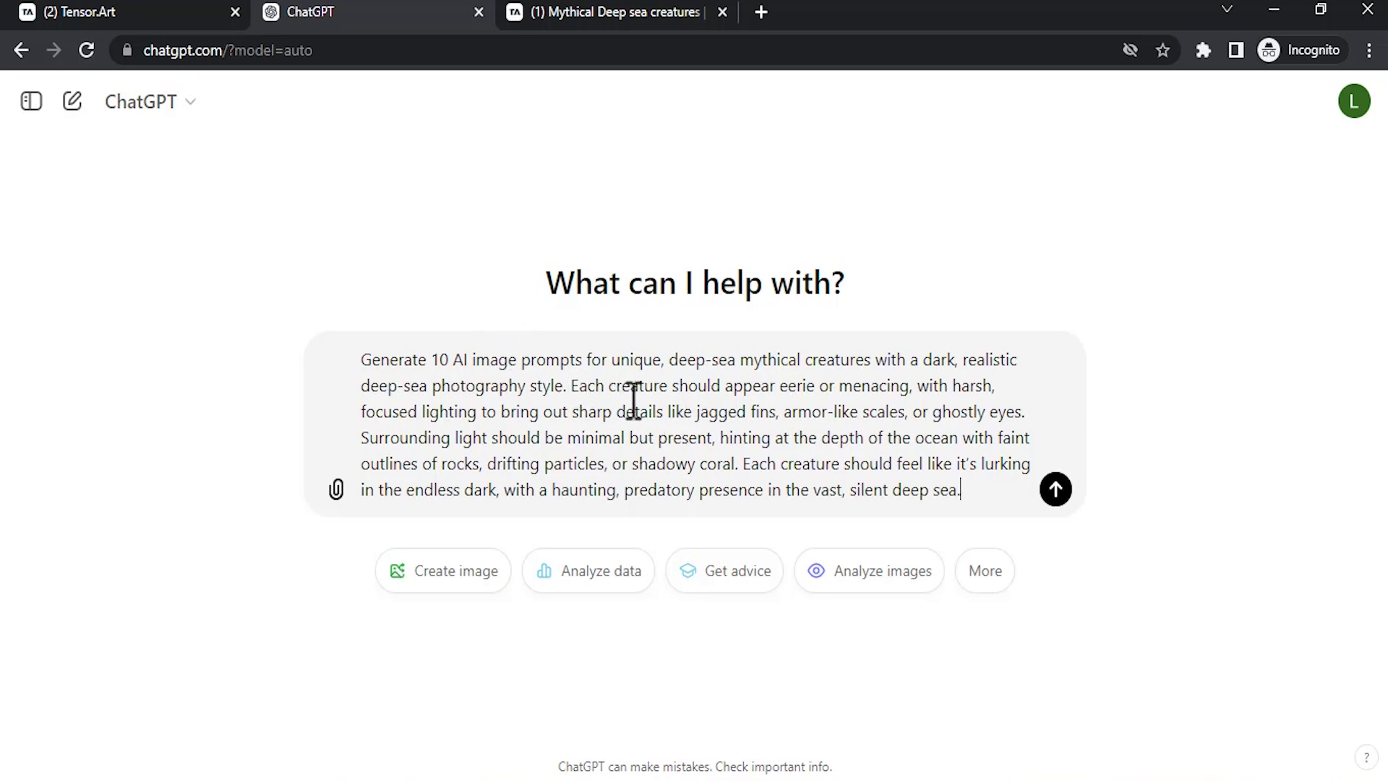
{"action": "left_click", "coordinate": [1055, 489]}
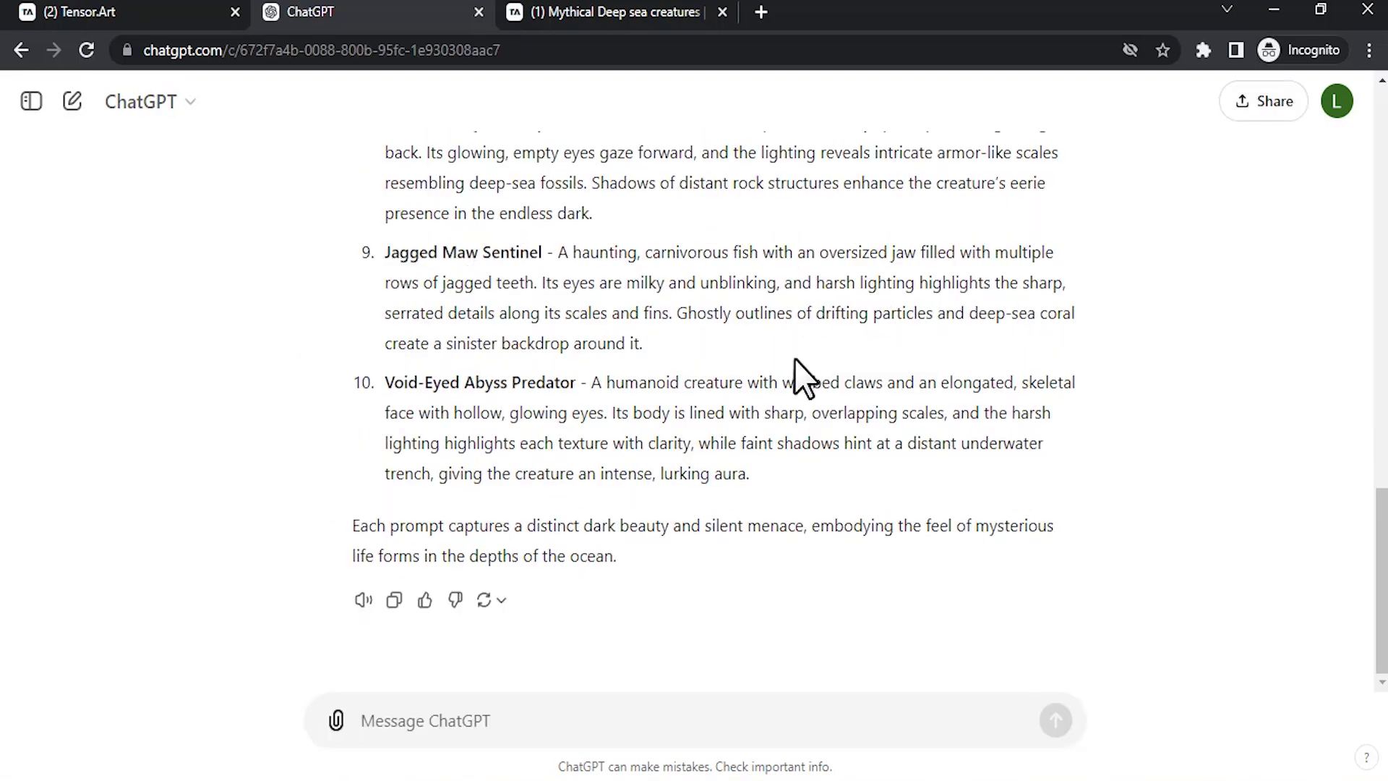
Step: Copy the first creature's description and return to Tensor.Art
{"action": "scroll", "coordinate": [751, 347], "scroll_direction": "up", "scroll_amount": 2}
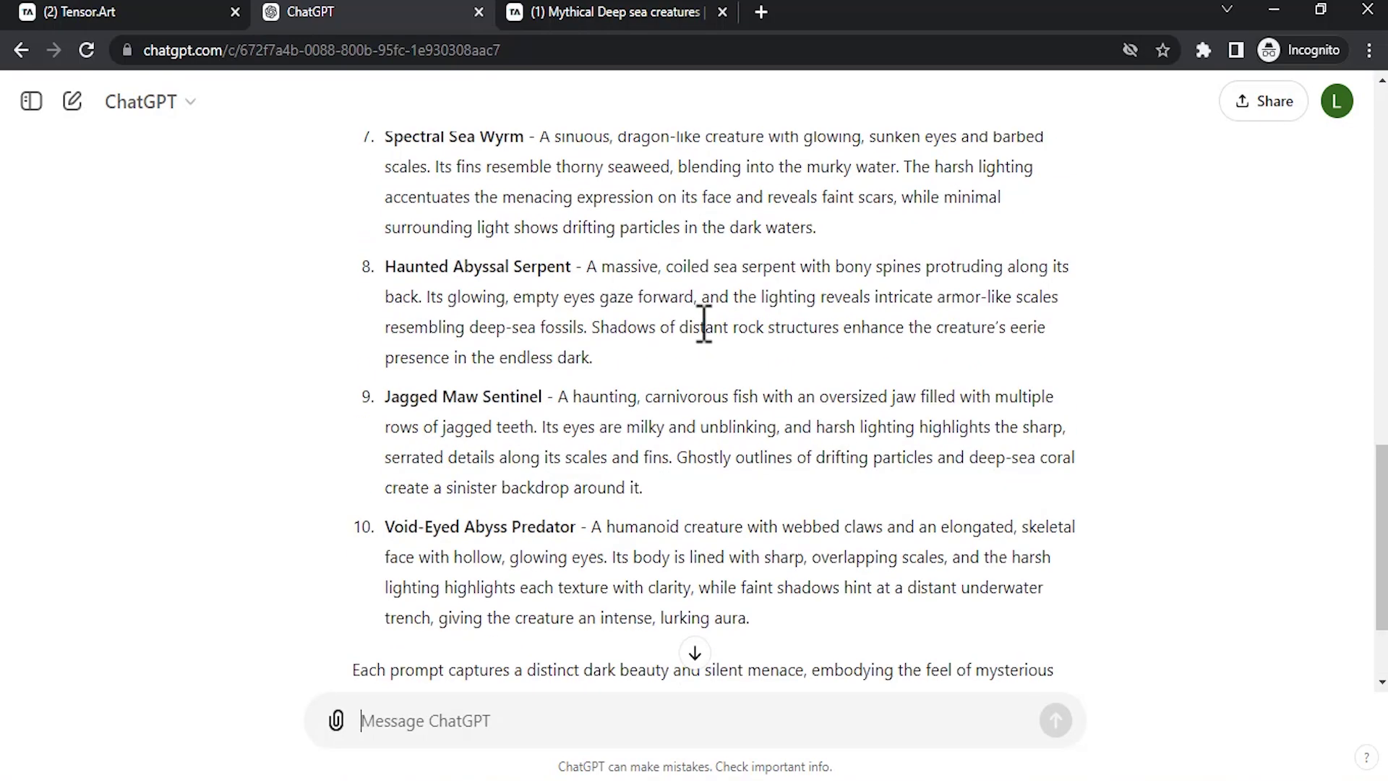
{"action": "scroll", "coordinate": [703, 323], "scroll_direction": "up", "scroll_amount": 10}
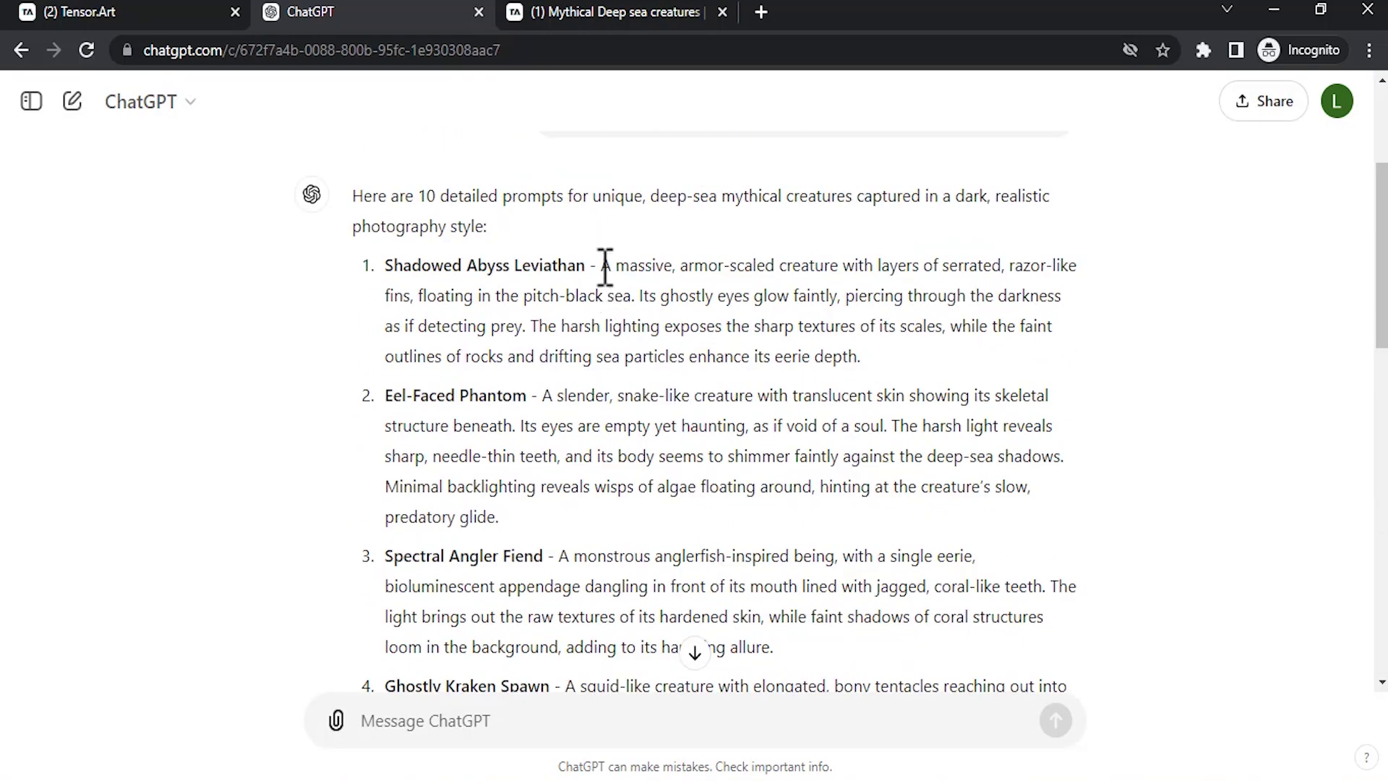
{"action": "left_click_drag", "start_coordinate": [599, 265], "coordinate": [892, 363]}
{"action": "key", "text": "ctrl+c"}
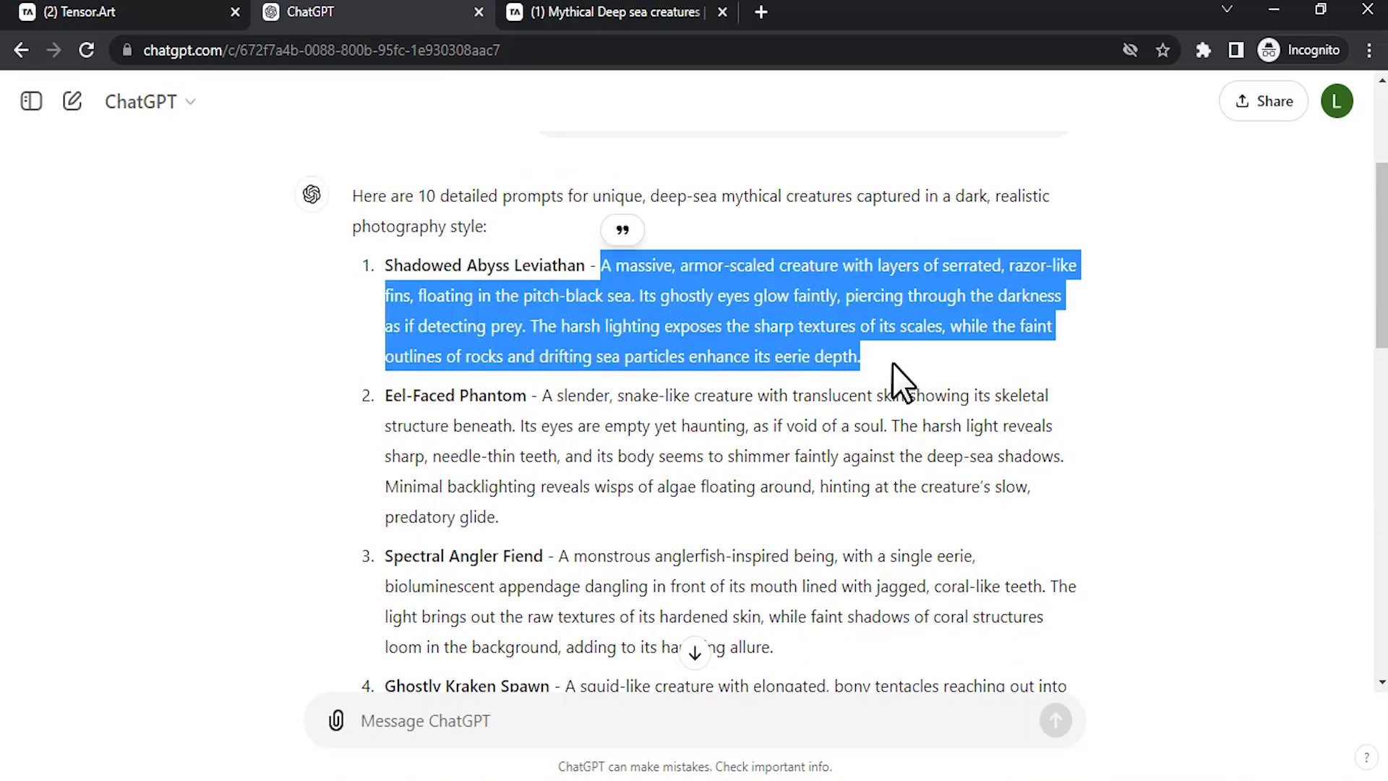
{"action": "left_click", "coordinate": [583, 13]}
Step: Paste the armor-scaled creature description as the prompt, generate two images and preview them
{"action": "left_click", "coordinate": [118, 13]}
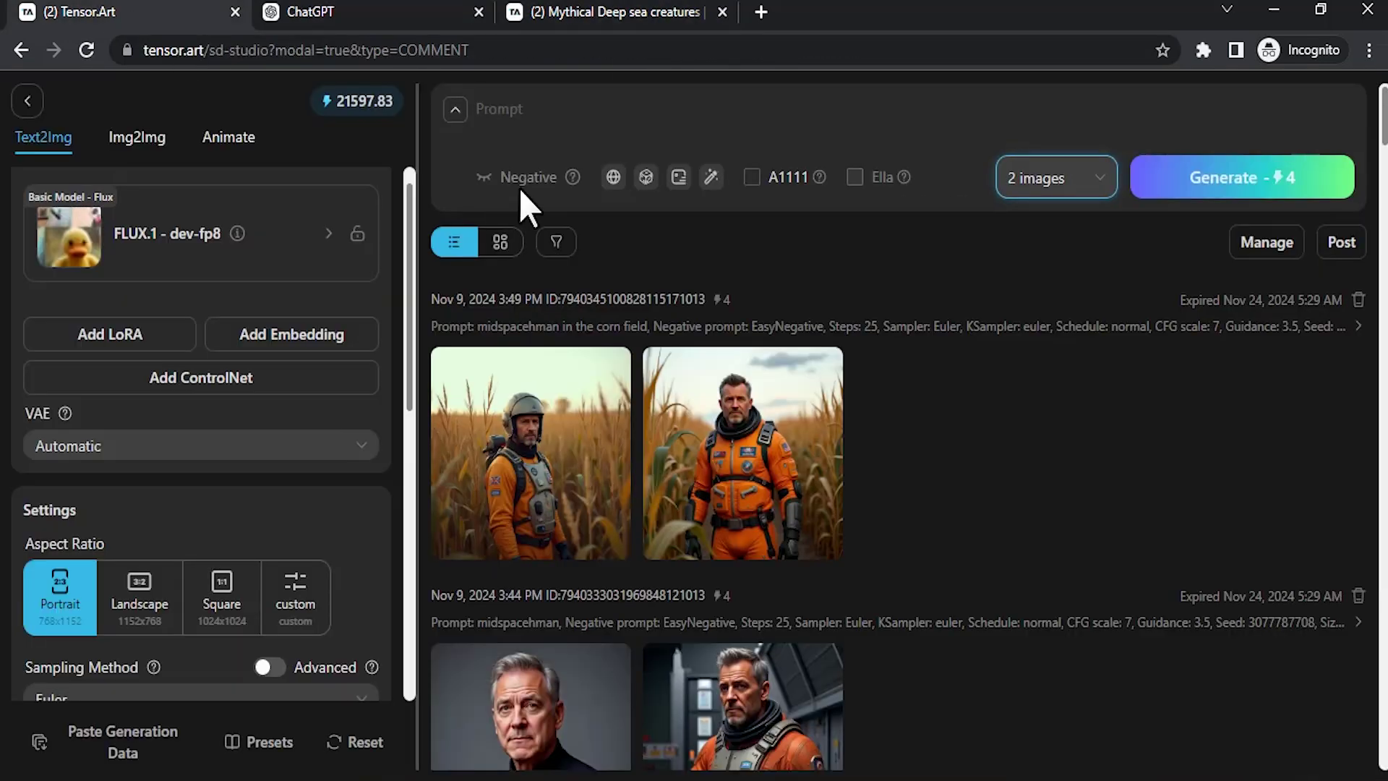
{"action": "left_click", "coordinate": [525, 123]}
{"action": "key", "text": "ctrl+v"}
{"action": "left_click", "coordinate": [1222, 199]}
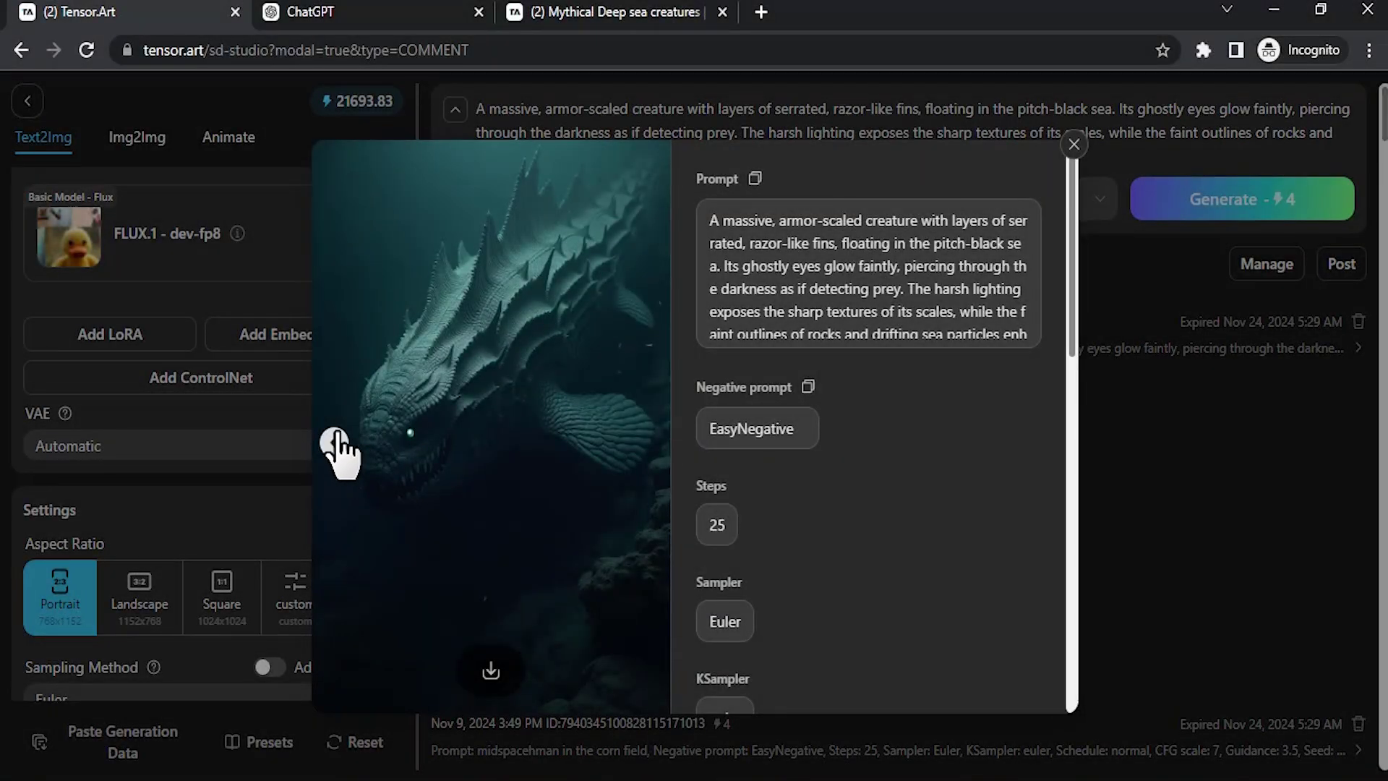
{"action": "left_click", "coordinate": [336, 445]}
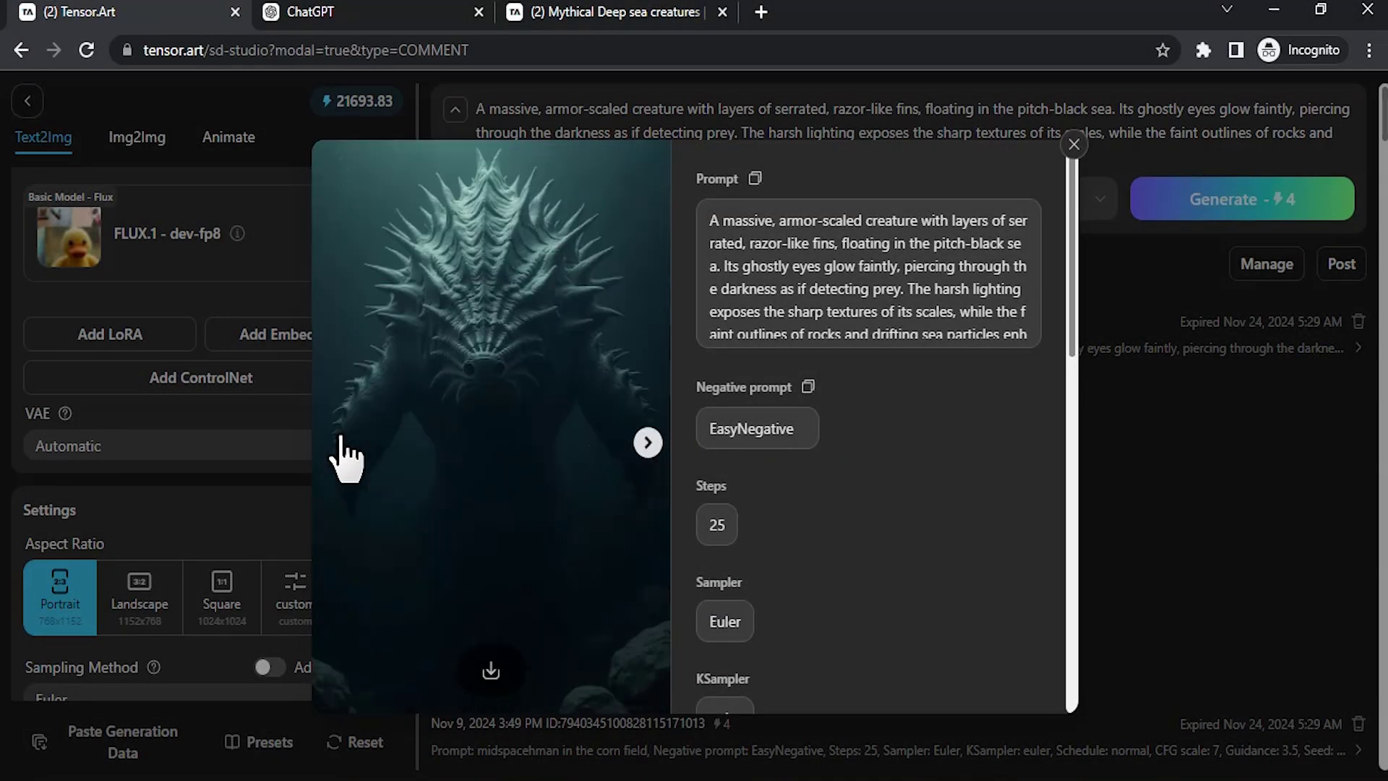
{"action": "key", "text": "Escape"}
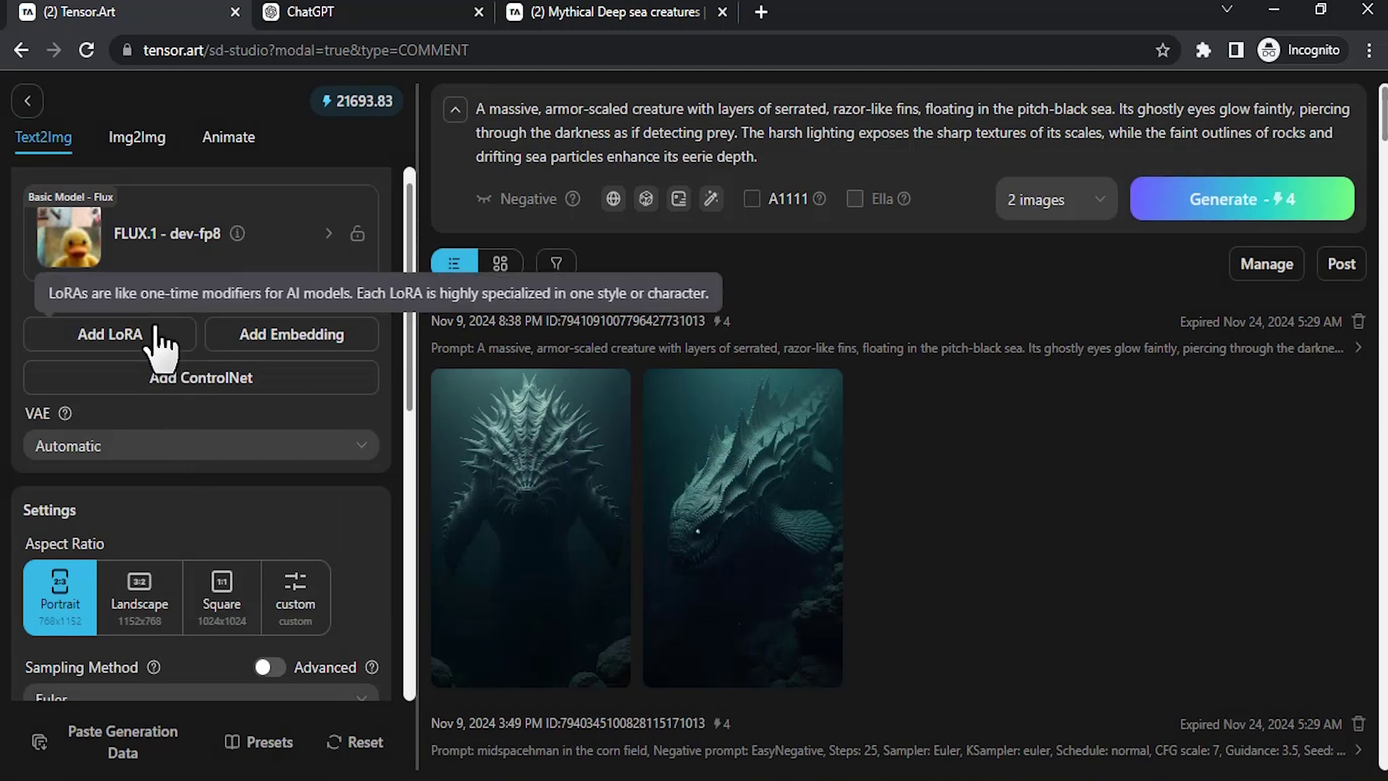
Step: Add the XLabs Flux Realism LoRA and generate a second pair of images
{"action": "left_click", "coordinate": [105, 340]}
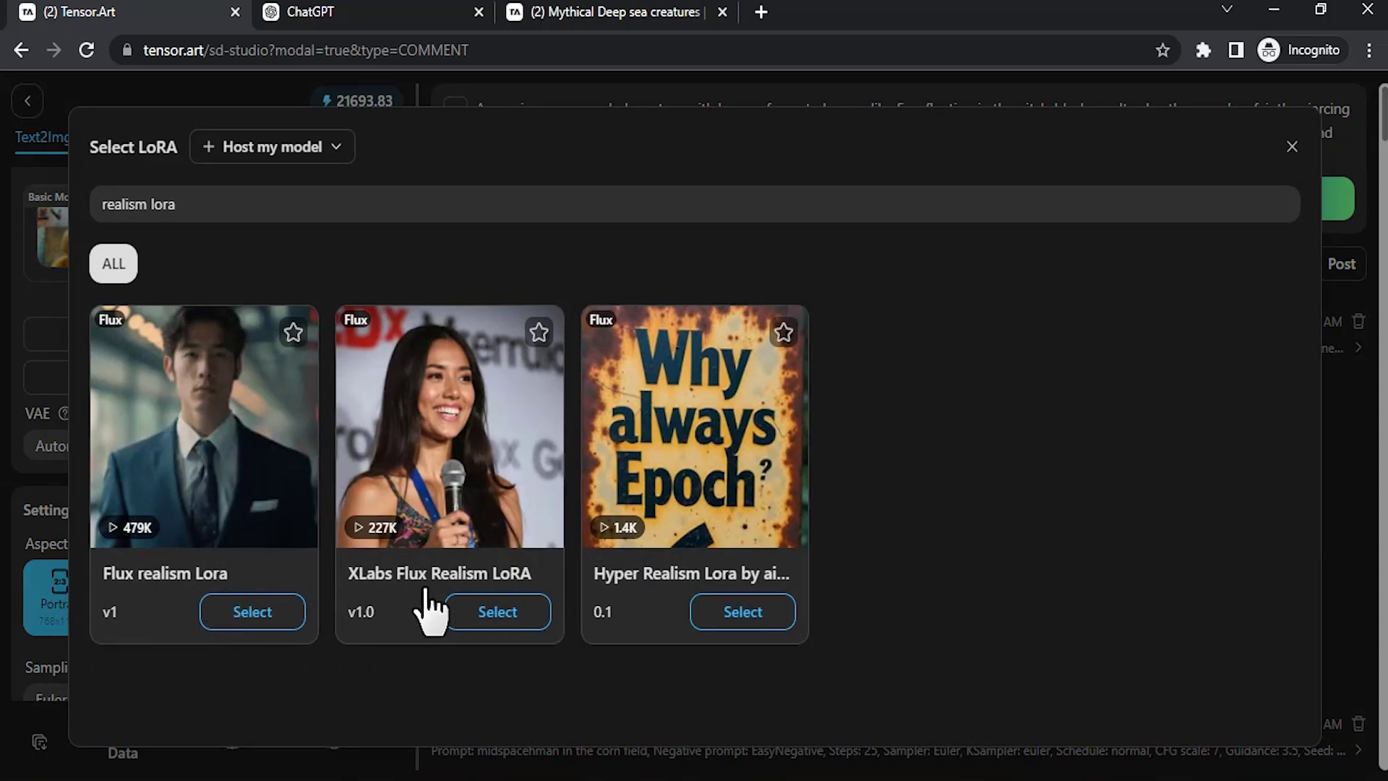
{"action": "left_click", "coordinate": [497, 613]}
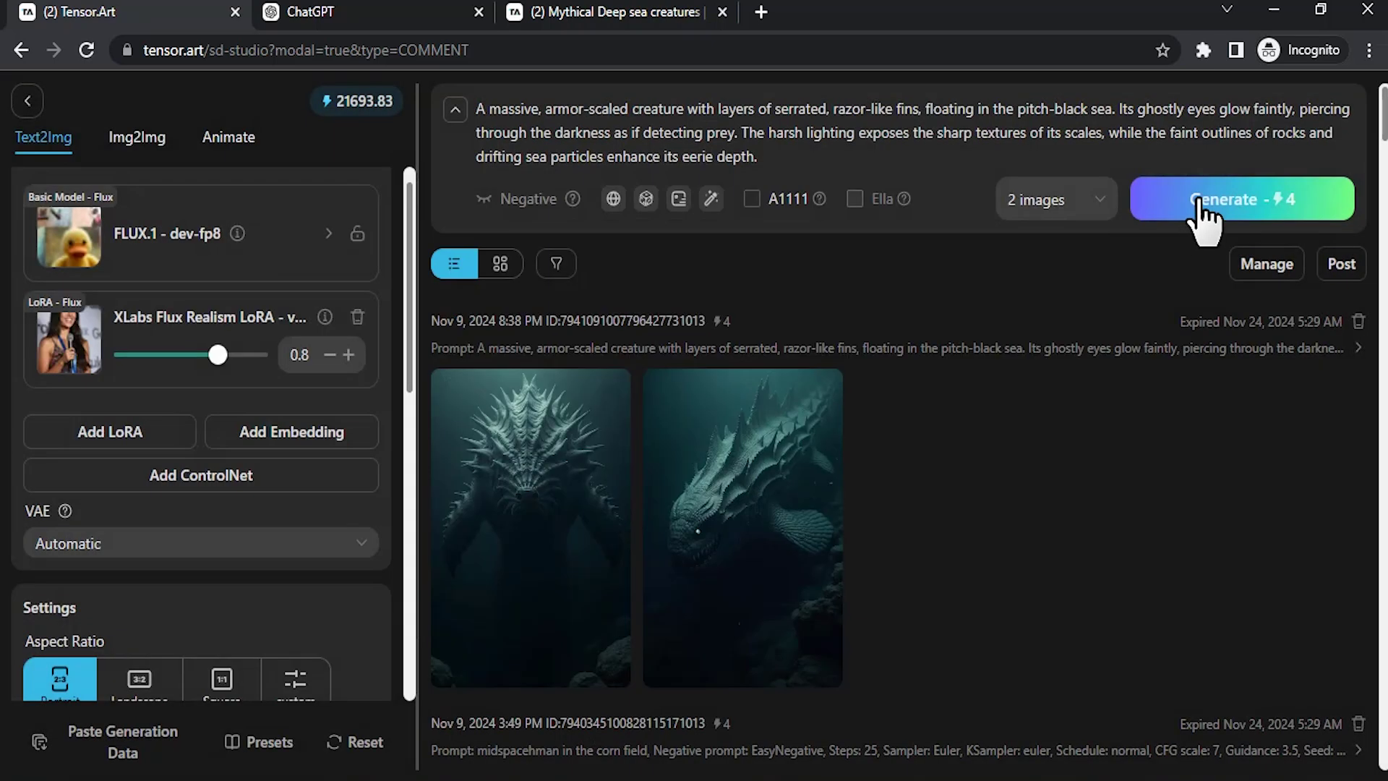
{"action": "left_click", "coordinate": [1201, 199]}
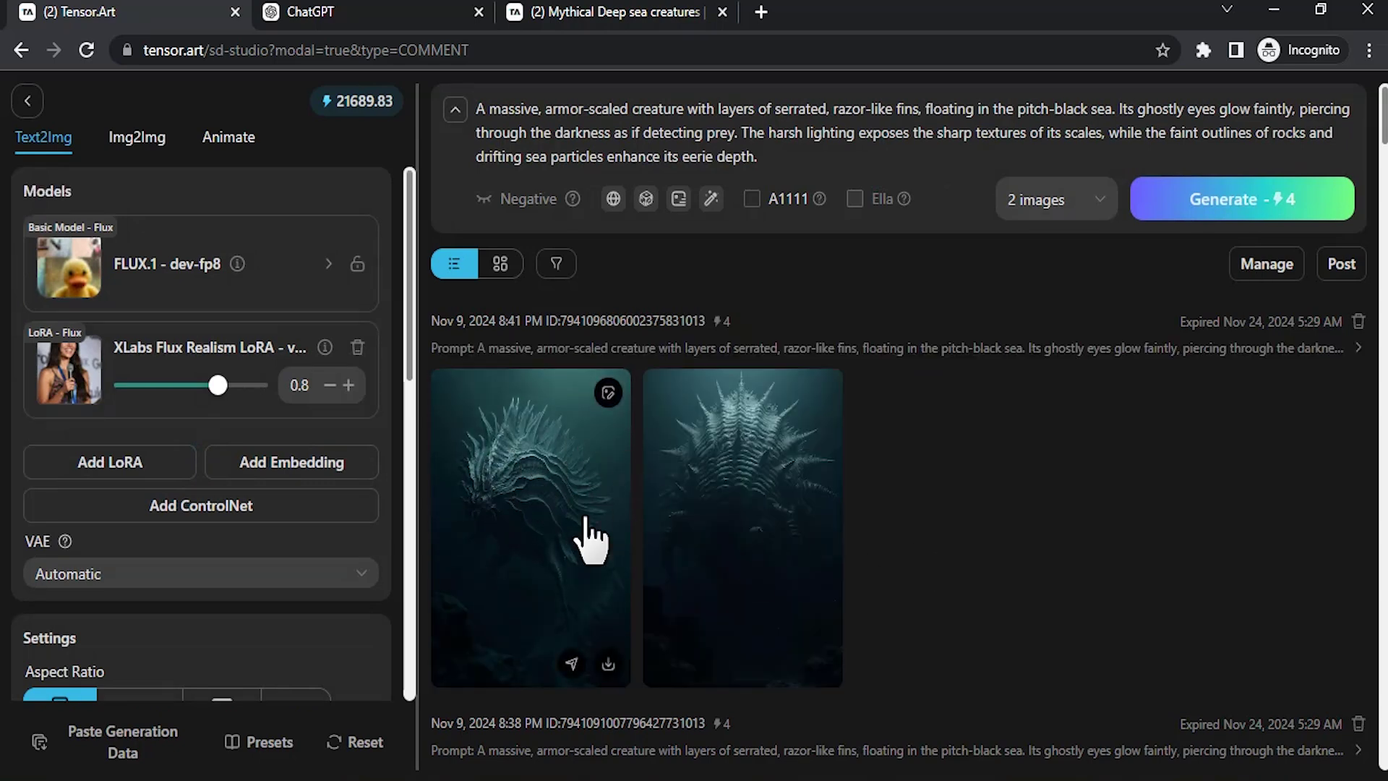
{"action": "scroll", "coordinate": [663, 571], "scroll_direction": "down", "scroll_amount": 3}
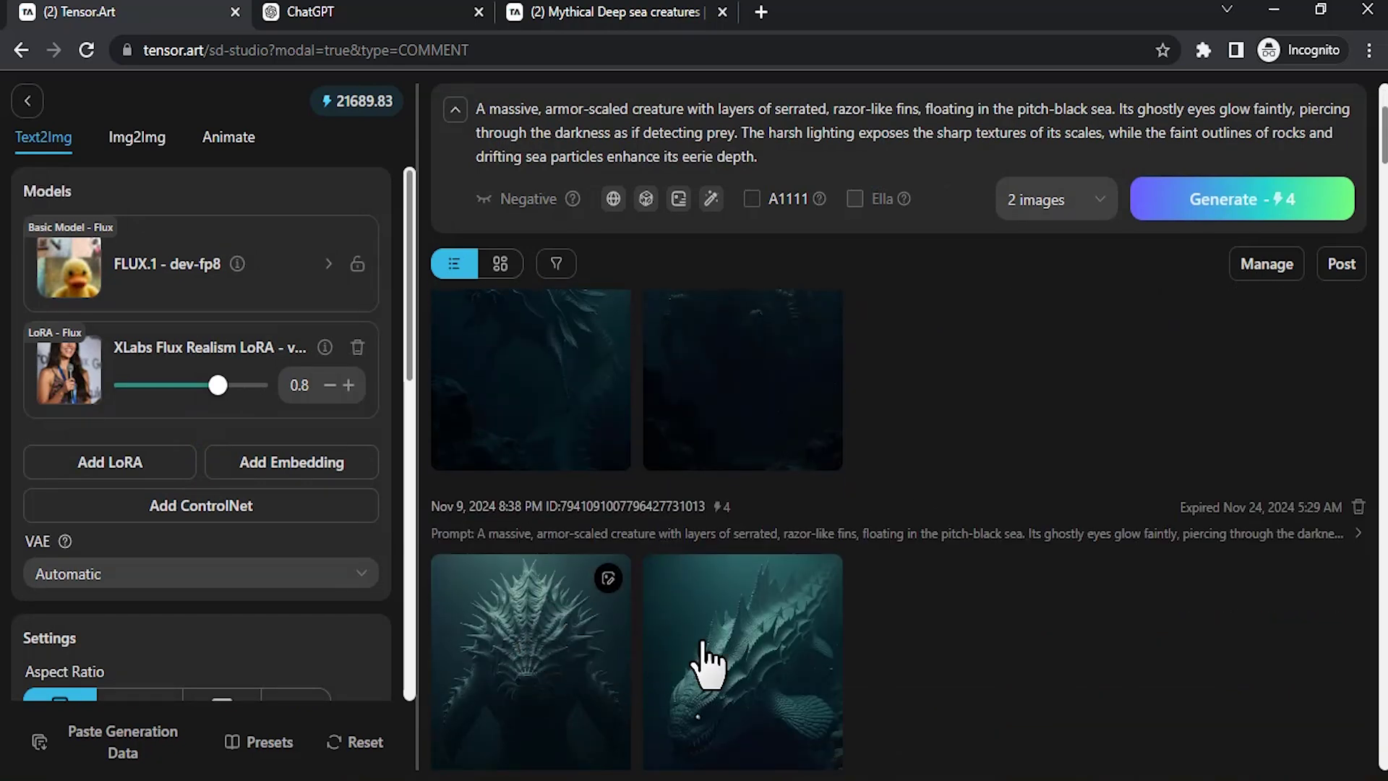
{"action": "key", "text": "ctrl+Tab"}
Step: Reselect and copy the first creature's description in ChatGPT
{"action": "scroll", "coordinate": [815, 384], "scroll_direction": "down", "scroll_amount": 2}
{"action": "left_click", "coordinate": [788, 382]}
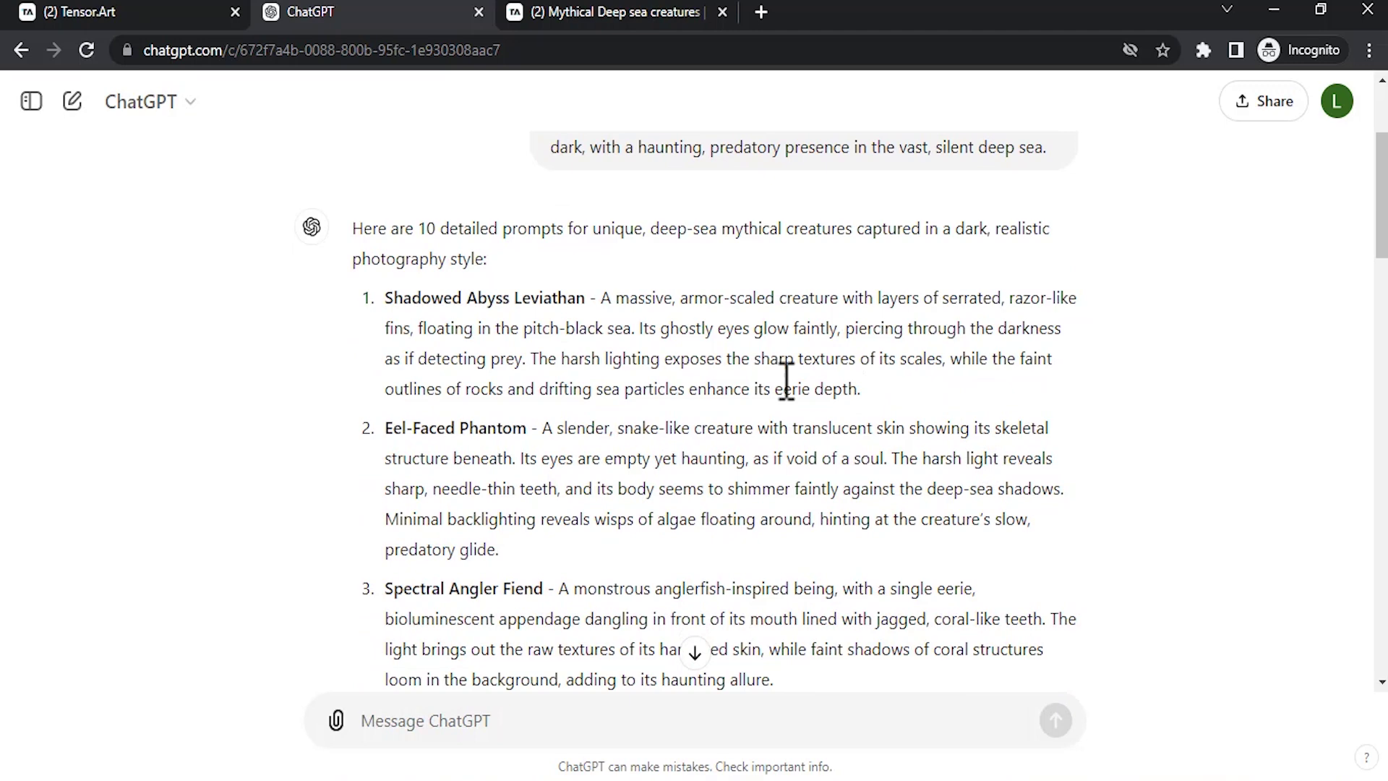
{"action": "left_click_drag", "start_coordinate": [606, 298], "coordinate": [874, 394]}
{"action": "key", "text": "ctrl+c"}
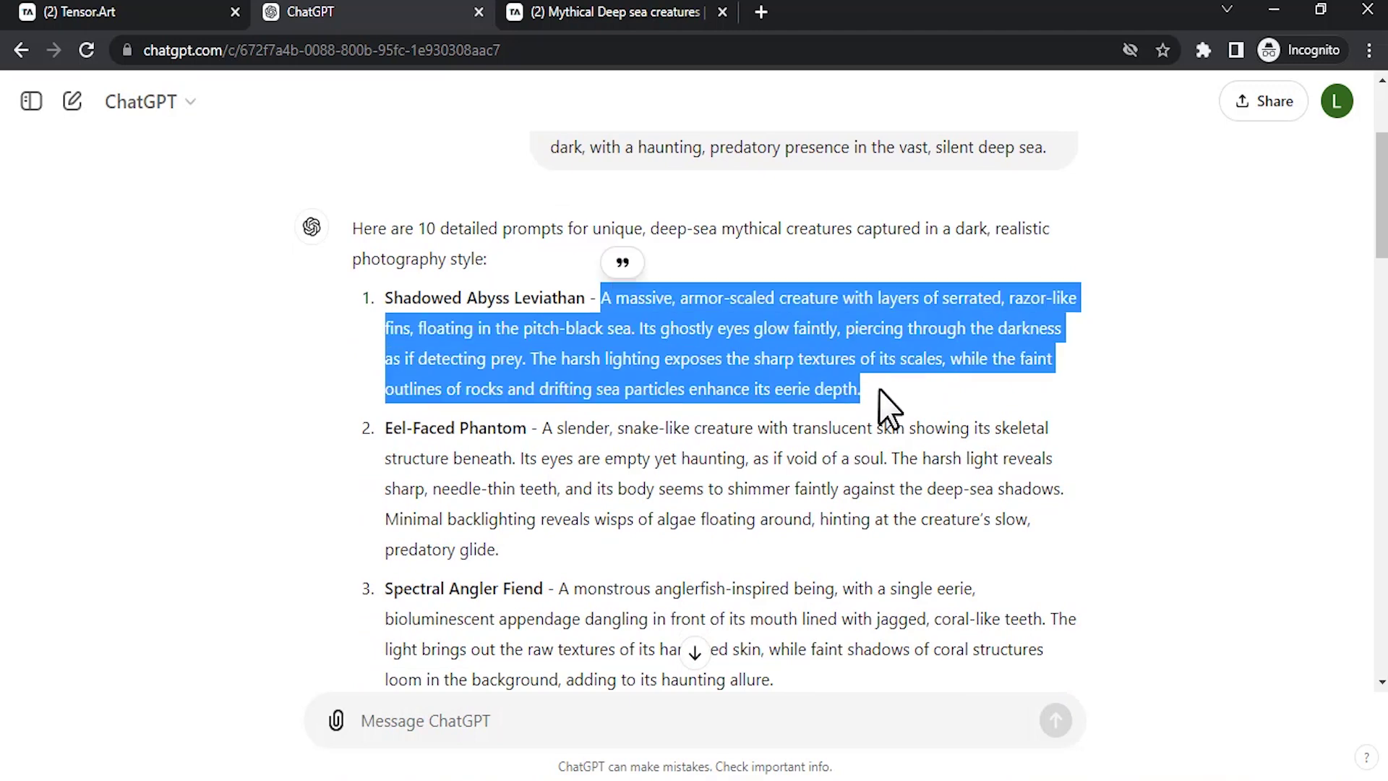
Step: In a new chat, send the prompt with '- enhance this prompt' and copy the enhanced reply
{"action": "left_click", "coordinate": [72, 101]}
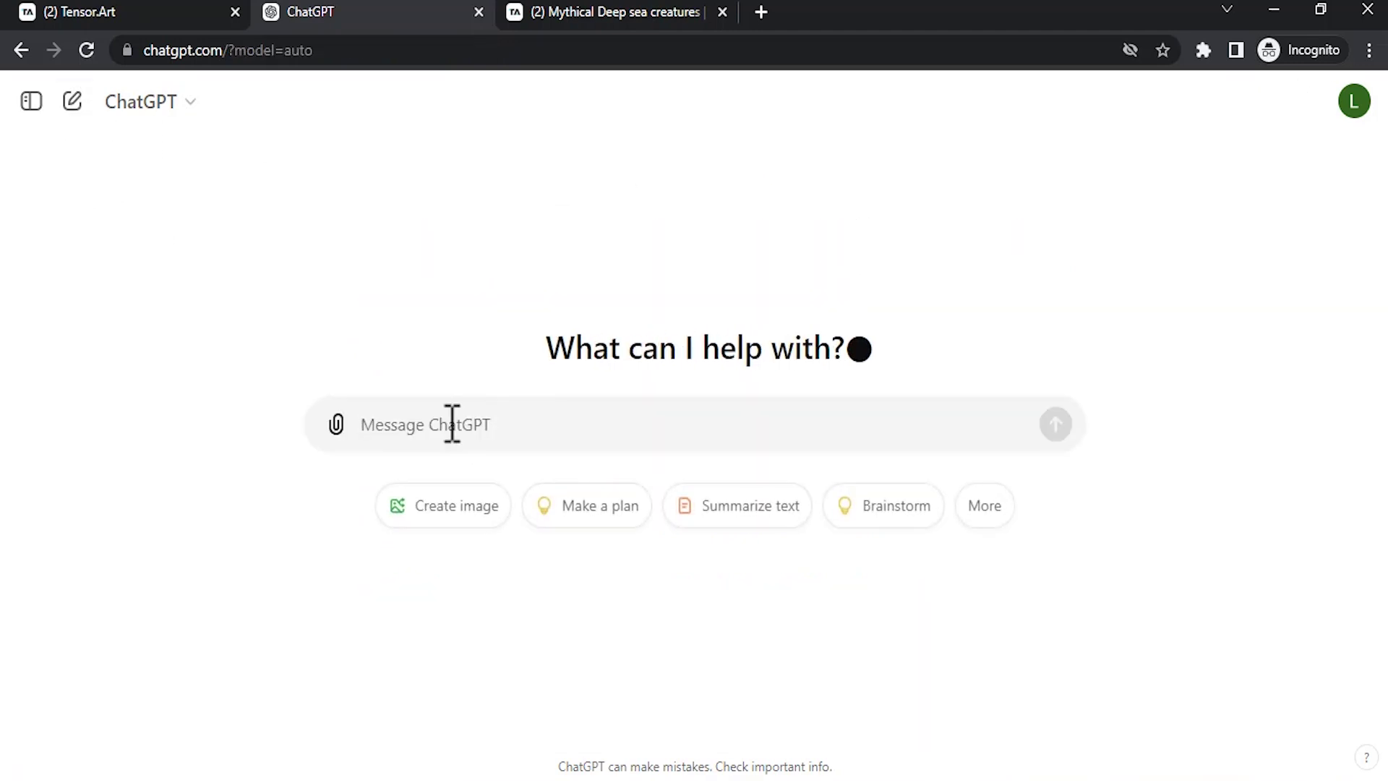
{"action": "key", "text": "ctrl+v"}
{"action": "type", "text": "- enha"}
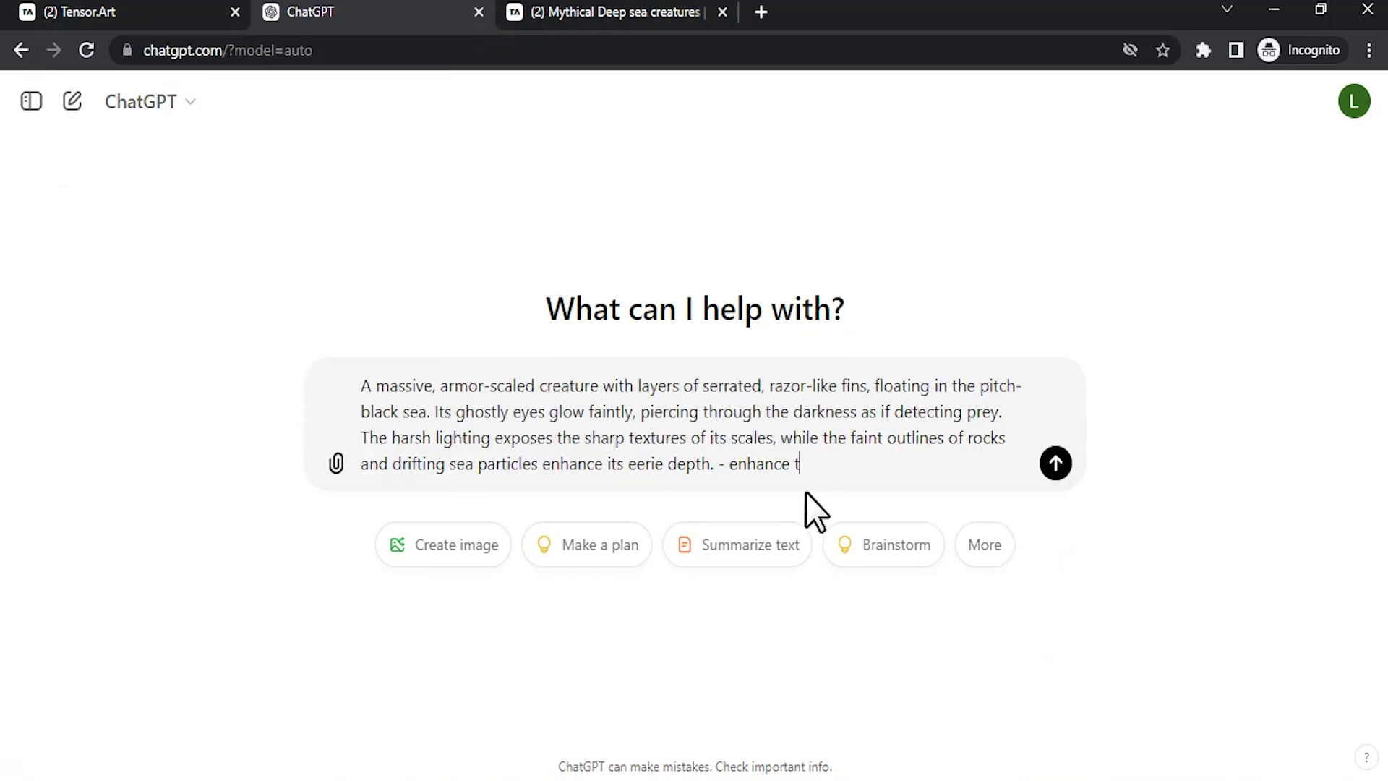
{"action": "type", "text": "nce this p"}
{"action": "type", "text": "rompt"}
{"action": "key", "text": "Return"}
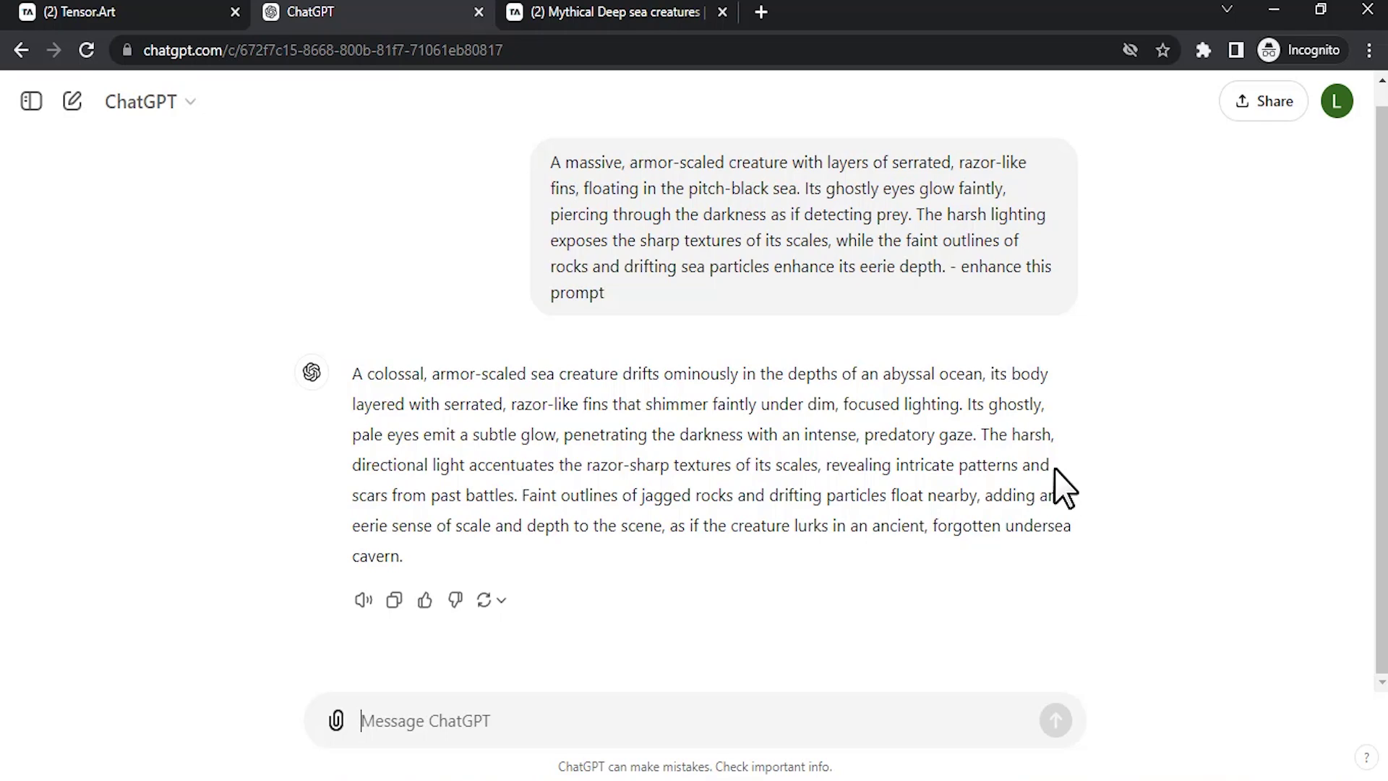
{"action": "left_click_drag", "start_coordinate": [354, 373], "coordinate": [419, 566]}
{"action": "key", "text": "ctrl+c"}
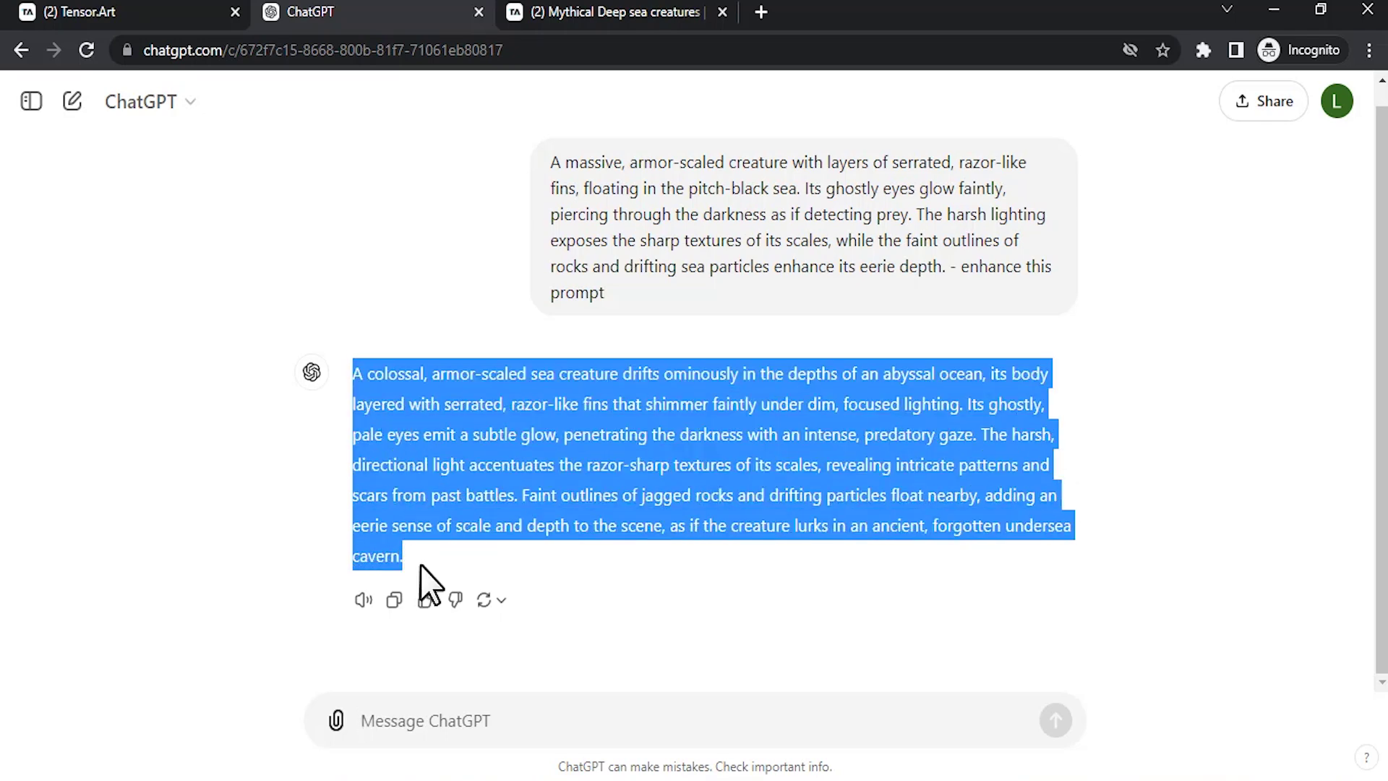
Step: Replace the Tensor.Art prompt with the enhanced colossal sea-creature prompt and generate
{"action": "left_click", "coordinate": [580, 11]}
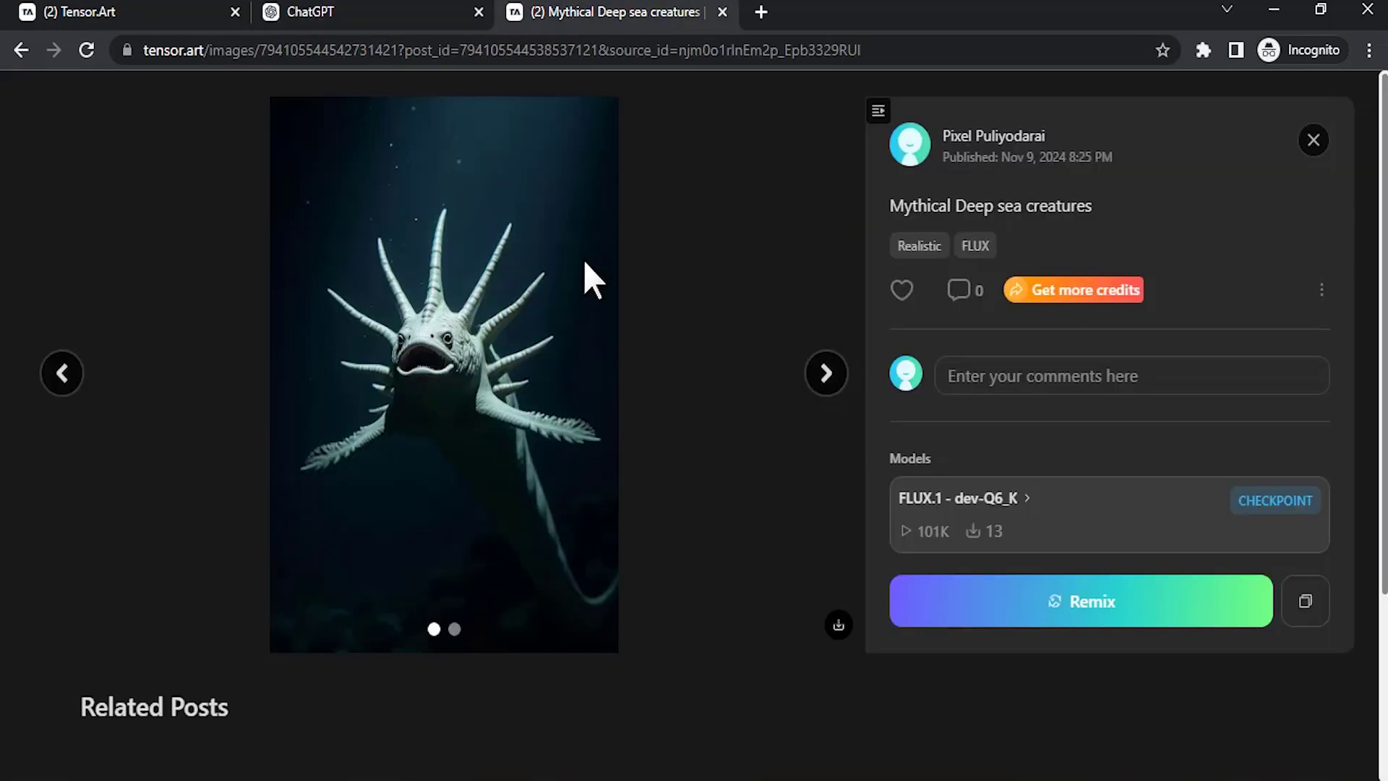
{"action": "key", "text": "ctrl+1"}
{"action": "triple_click", "coordinate": [726, 129]}
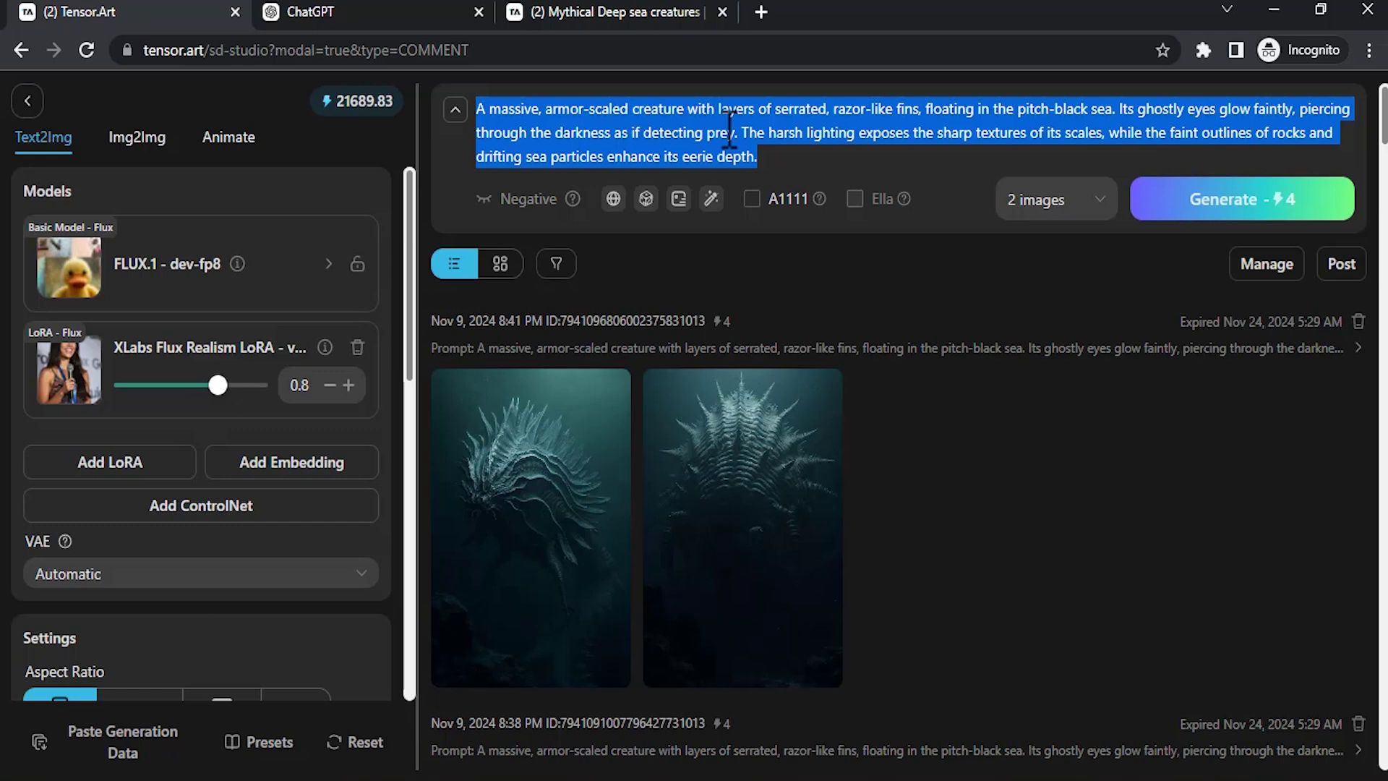
{"action": "key", "text": "ctrl+v"}
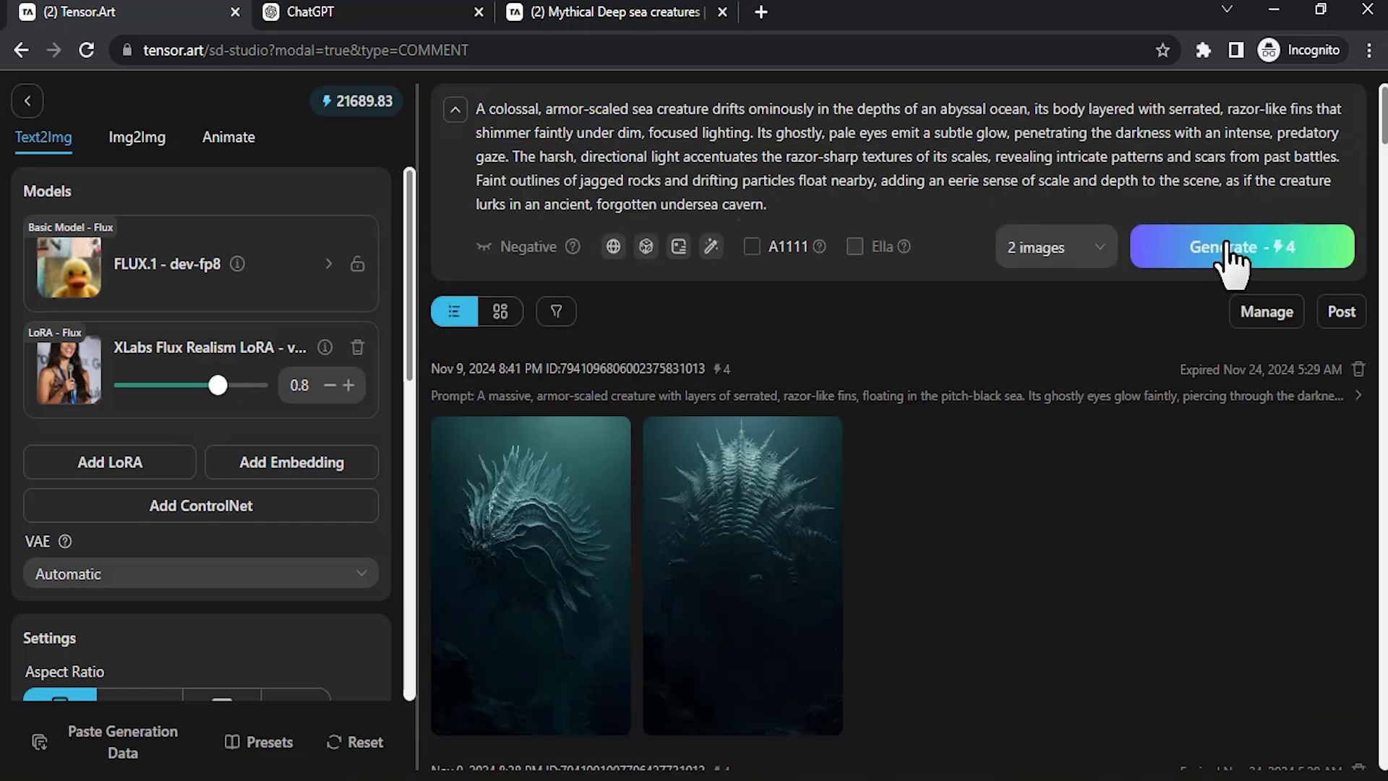
{"action": "left_click", "coordinate": [1233, 253]}
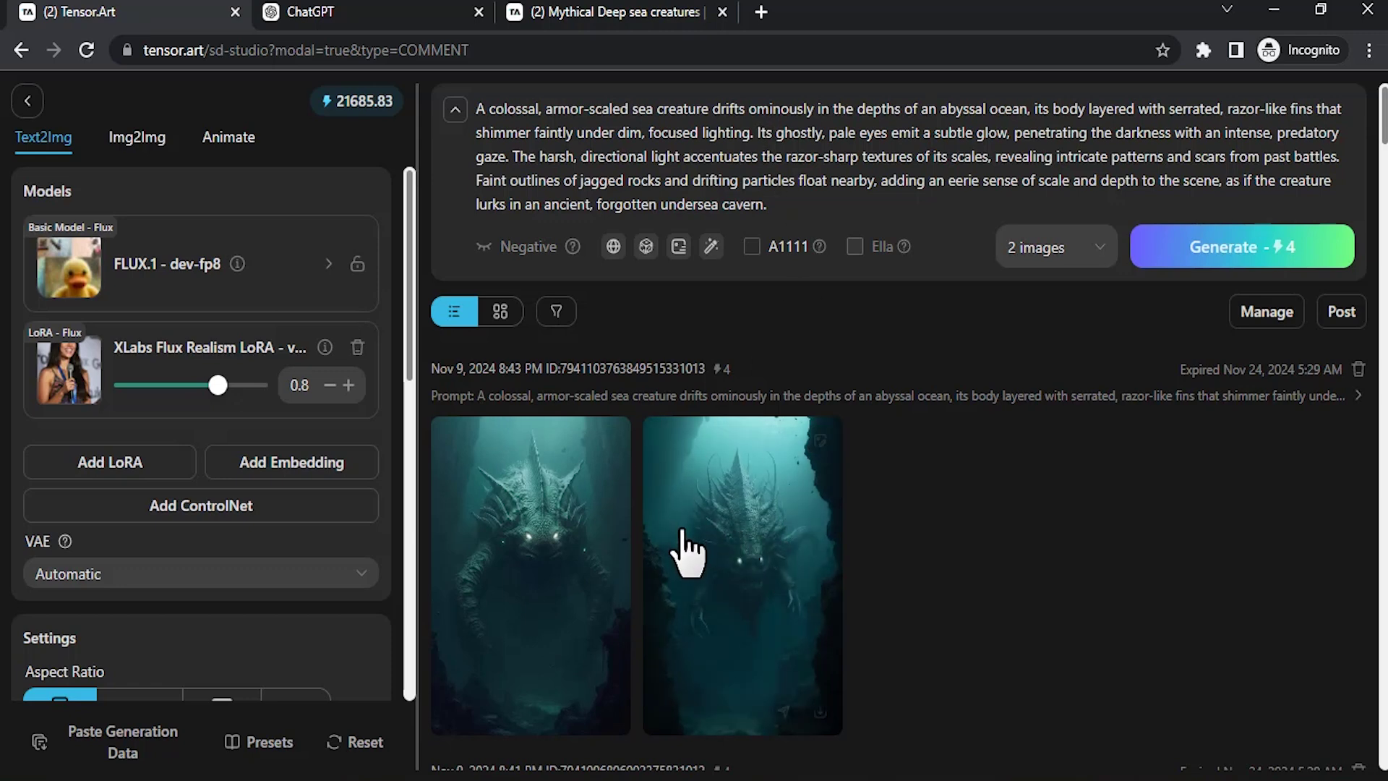
Step: Preview the new images and download the creature framed by cave walls
{"action": "scroll", "coordinate": [687, 553], "scroll_direction": "down", "scroll_amount": 1}
{"action": "left_click", "coordinate": [688, 471]}
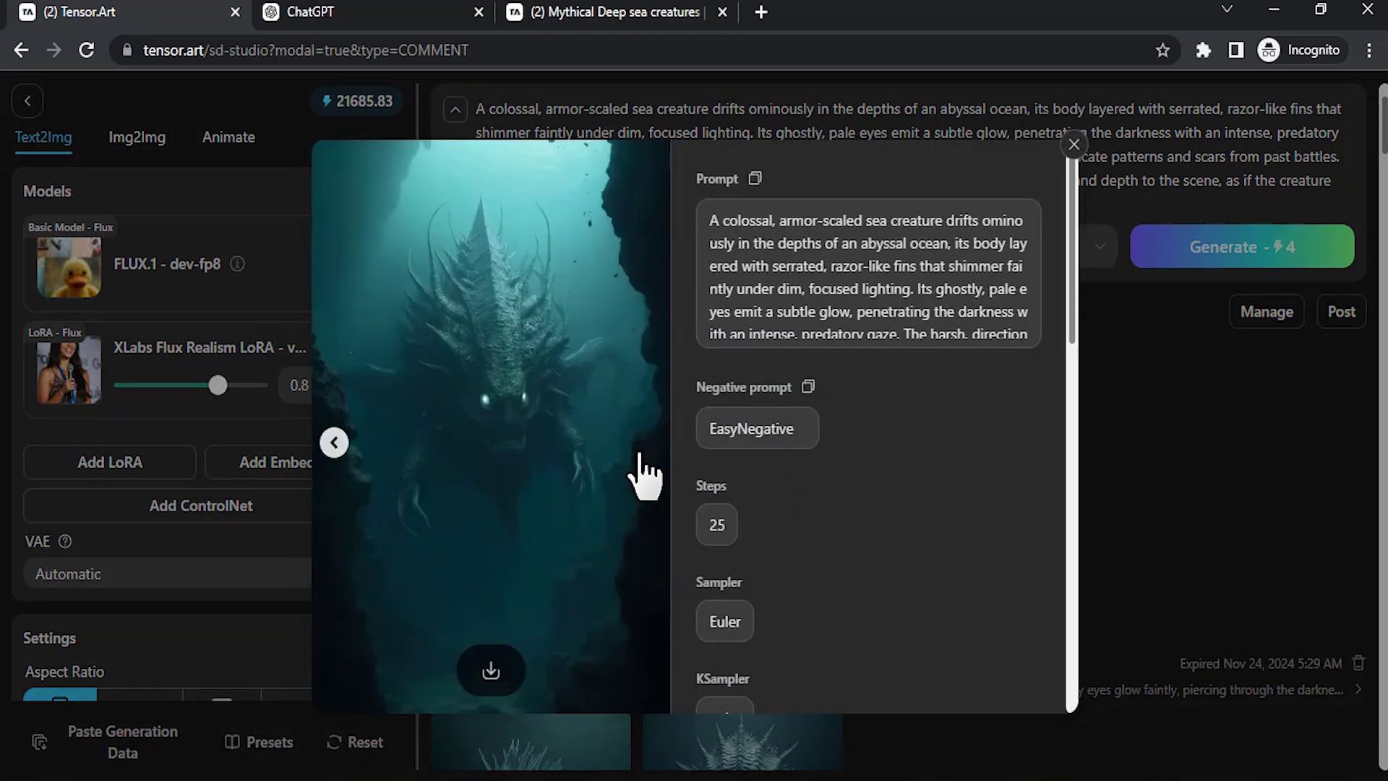
{"action": "left_click", "coordinate": [334, 442]}
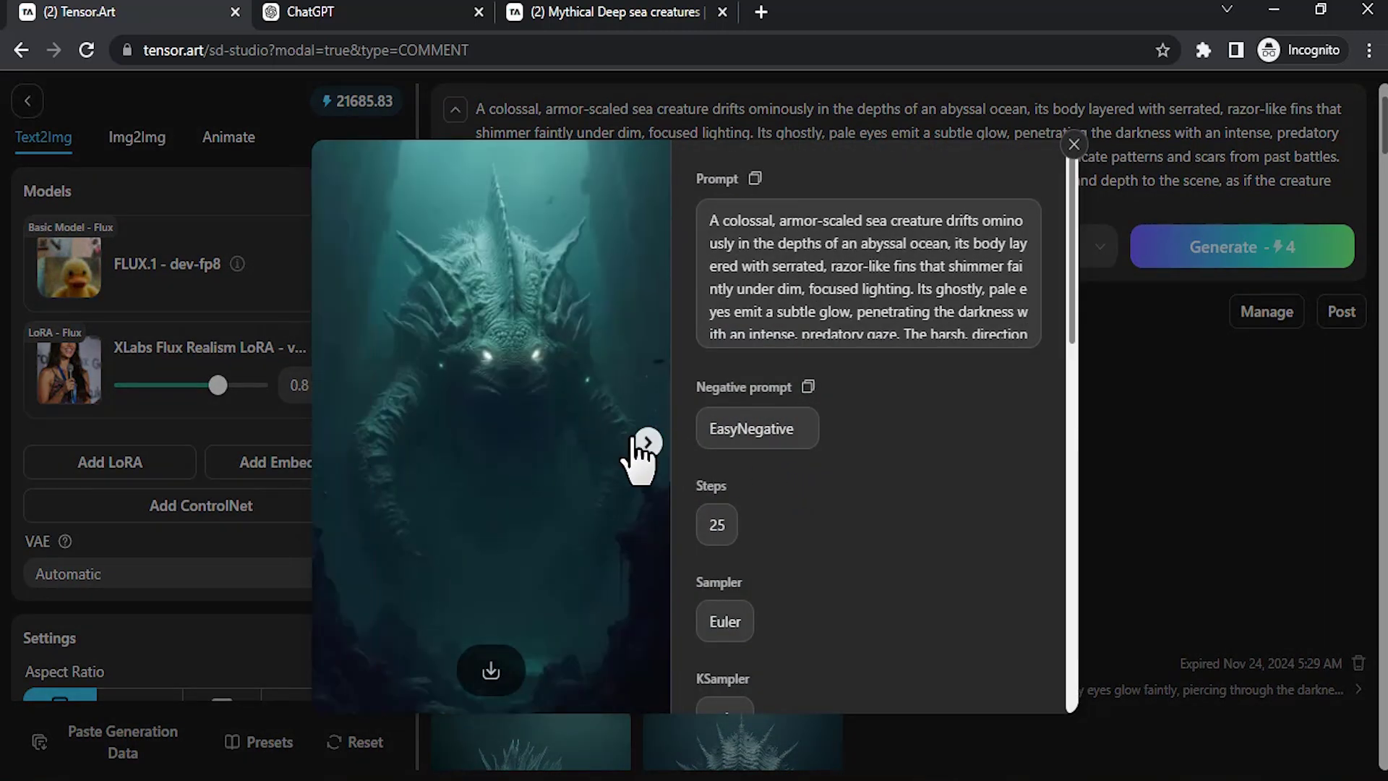
{"action": "left_click", "coordinate": [643, 442]}
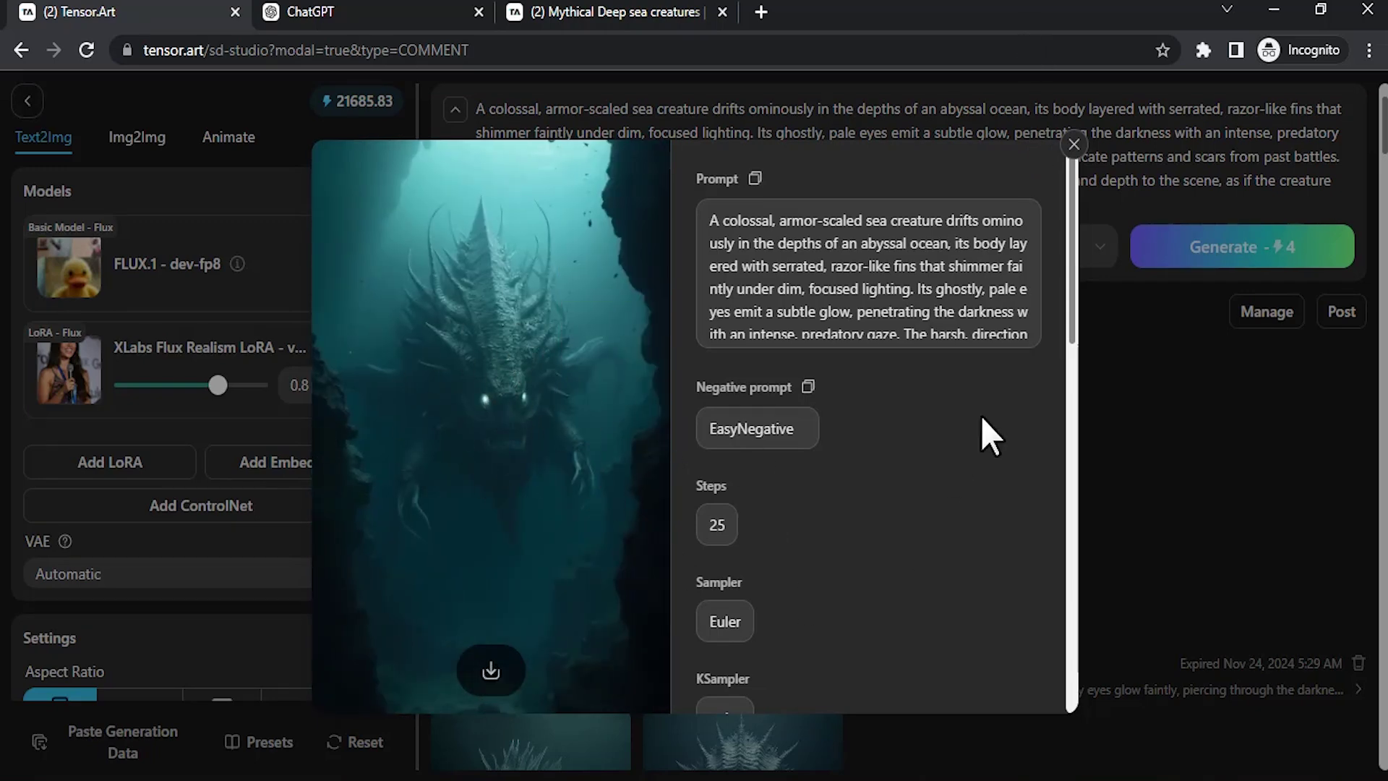
{"action": "left_click", "coordinate": [1270, 651]}
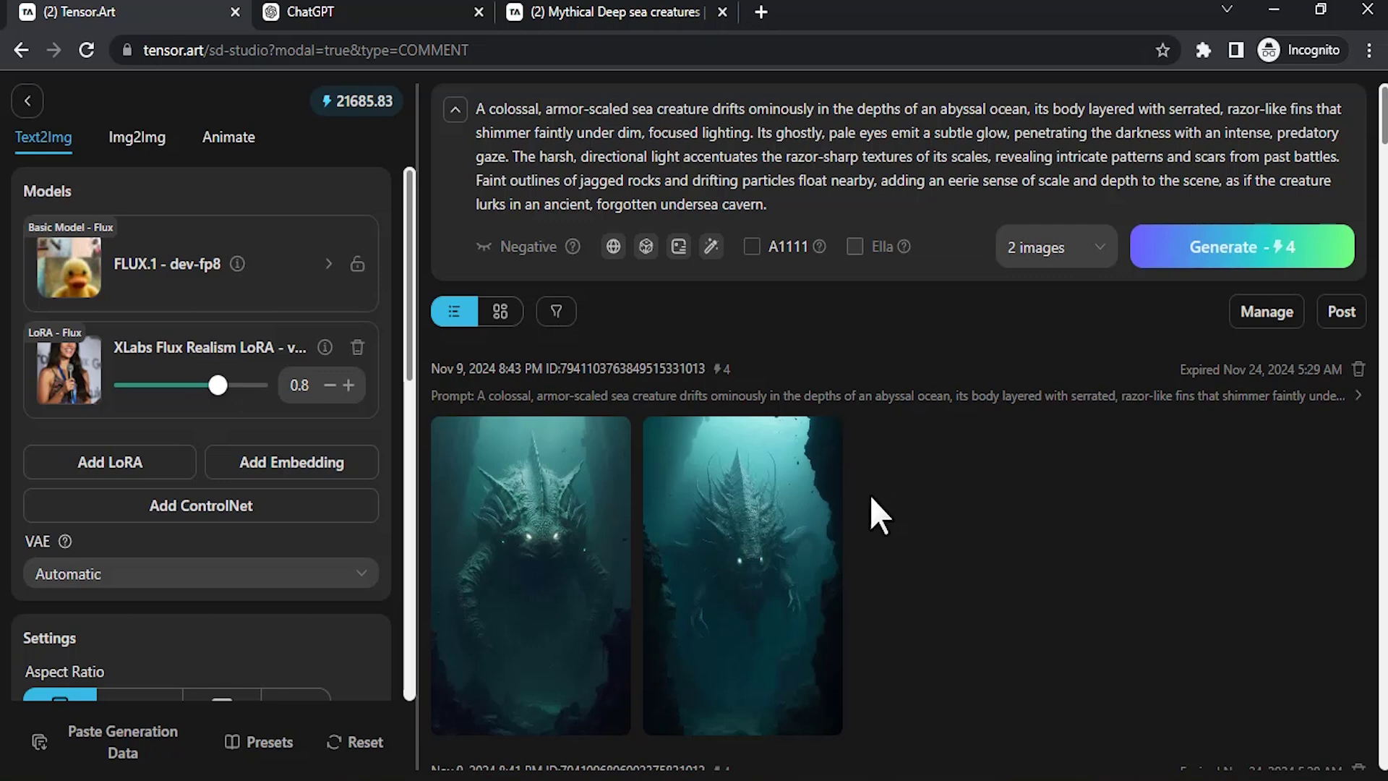
Step: Open klingai.com and go to the AI Videos Image to Video page
{"action": "left_click", "coordinate": [762, 13]}
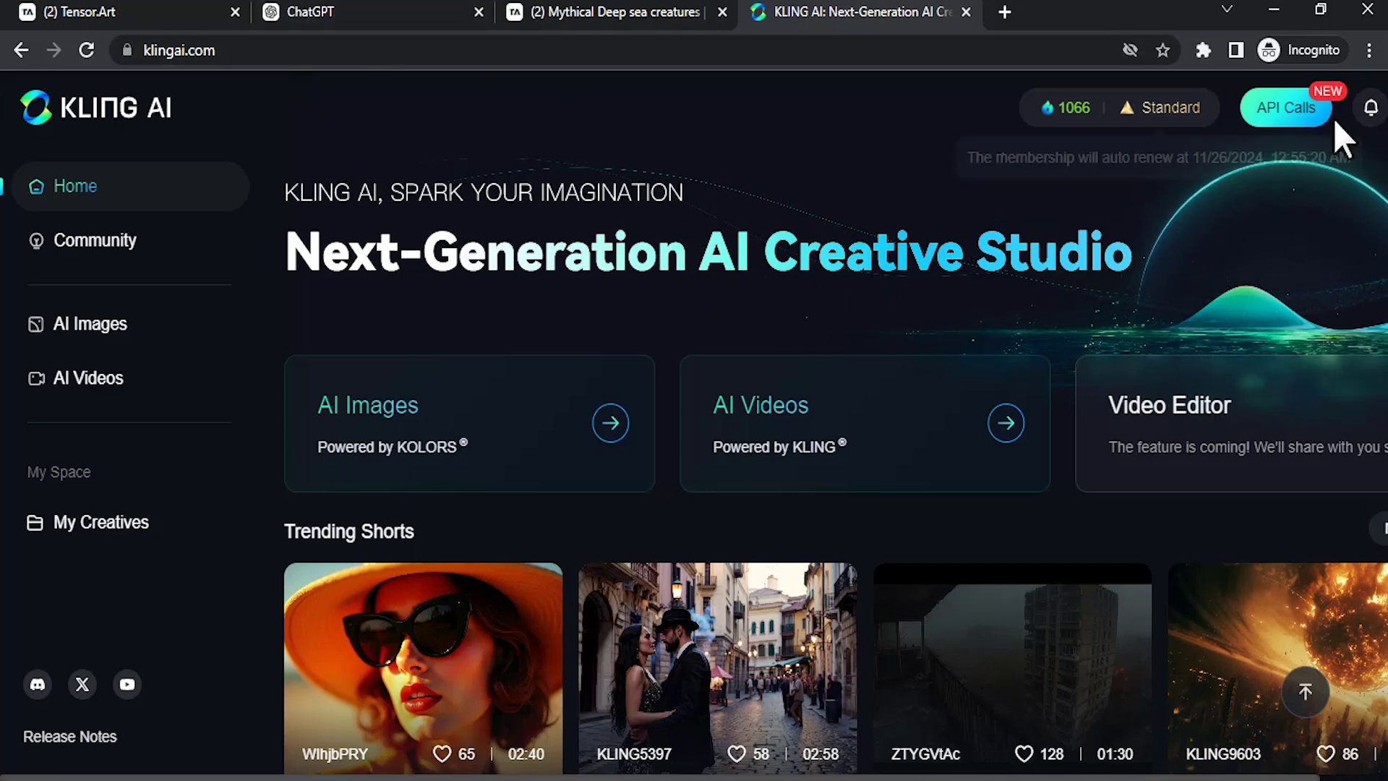
{"action": "mouse_move", "coordinate": [1065, 128]}
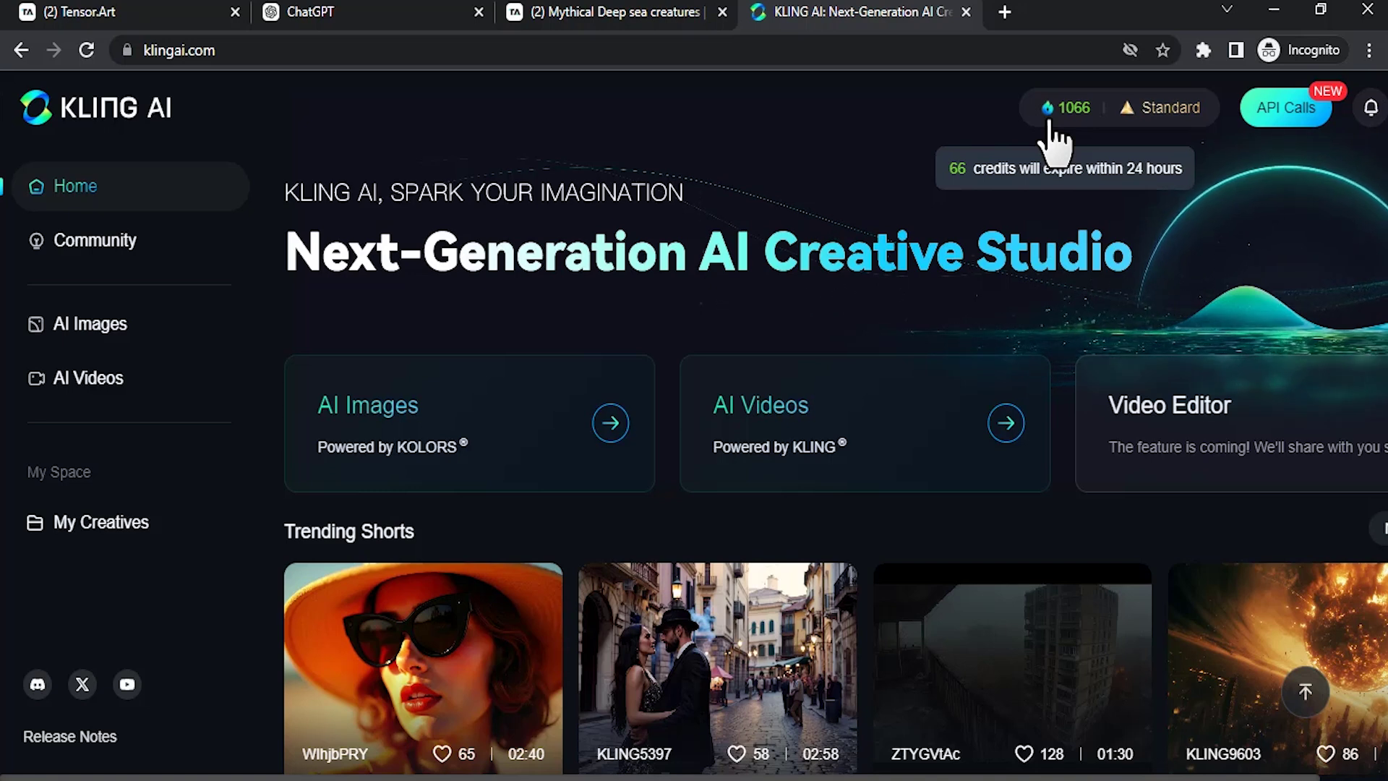
{"action": "left_click", "coordinate": [870, 425]}
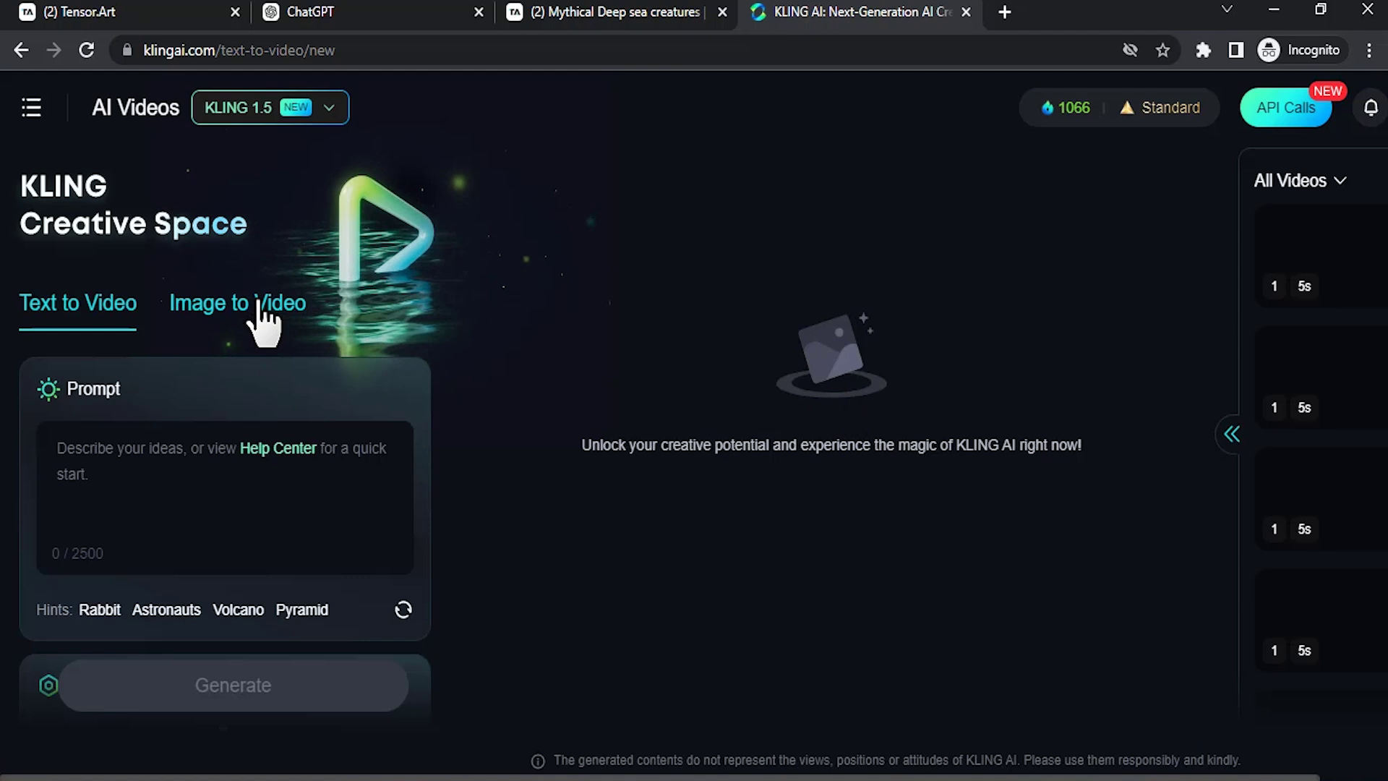
{"action": "left_click", "coordinate": [265, 318]}
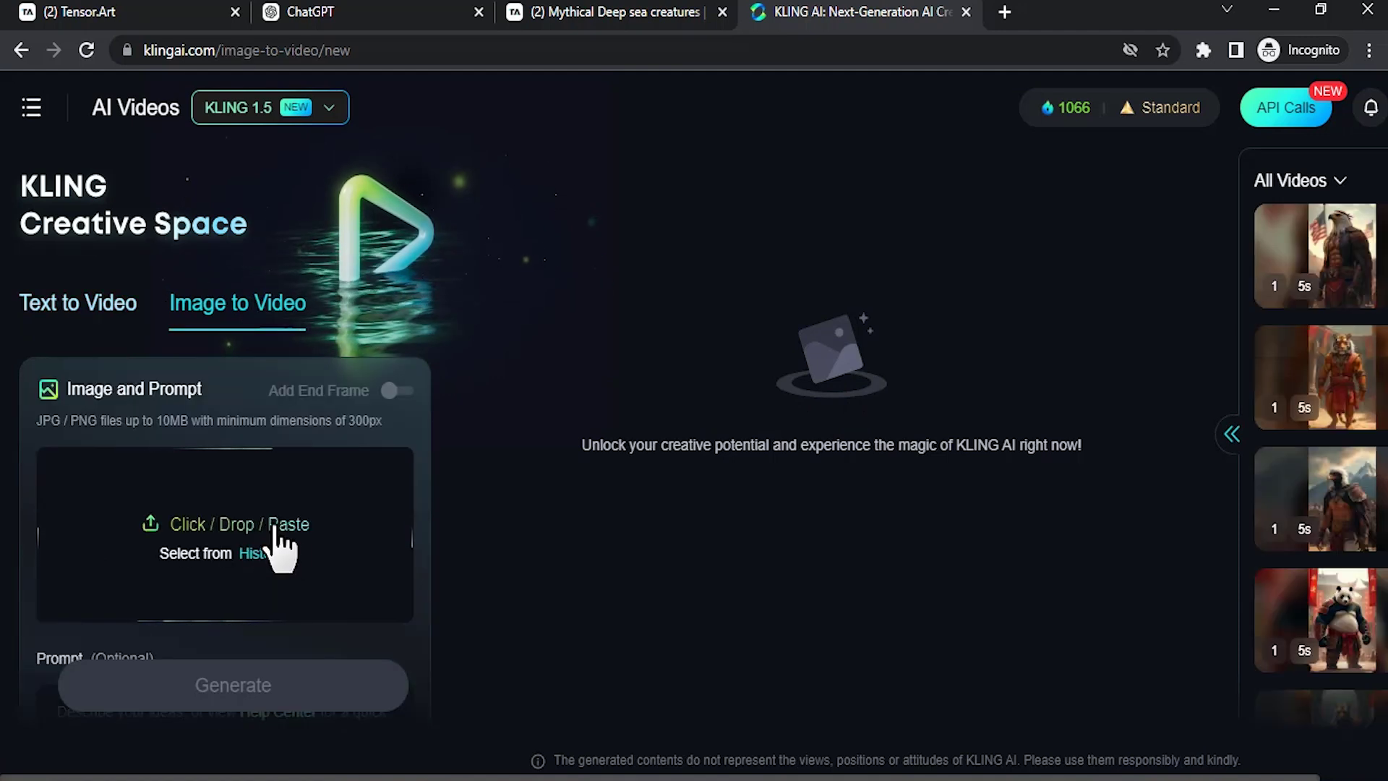
Step: Paste the creature image as the source and type 'deep' as the video prompt
{"action": "key", "text": "ctrl+v"}
{"action": "scroll", "coordinate": [150, 399], "scroll_direction": "down", "scroll_amount": 2}
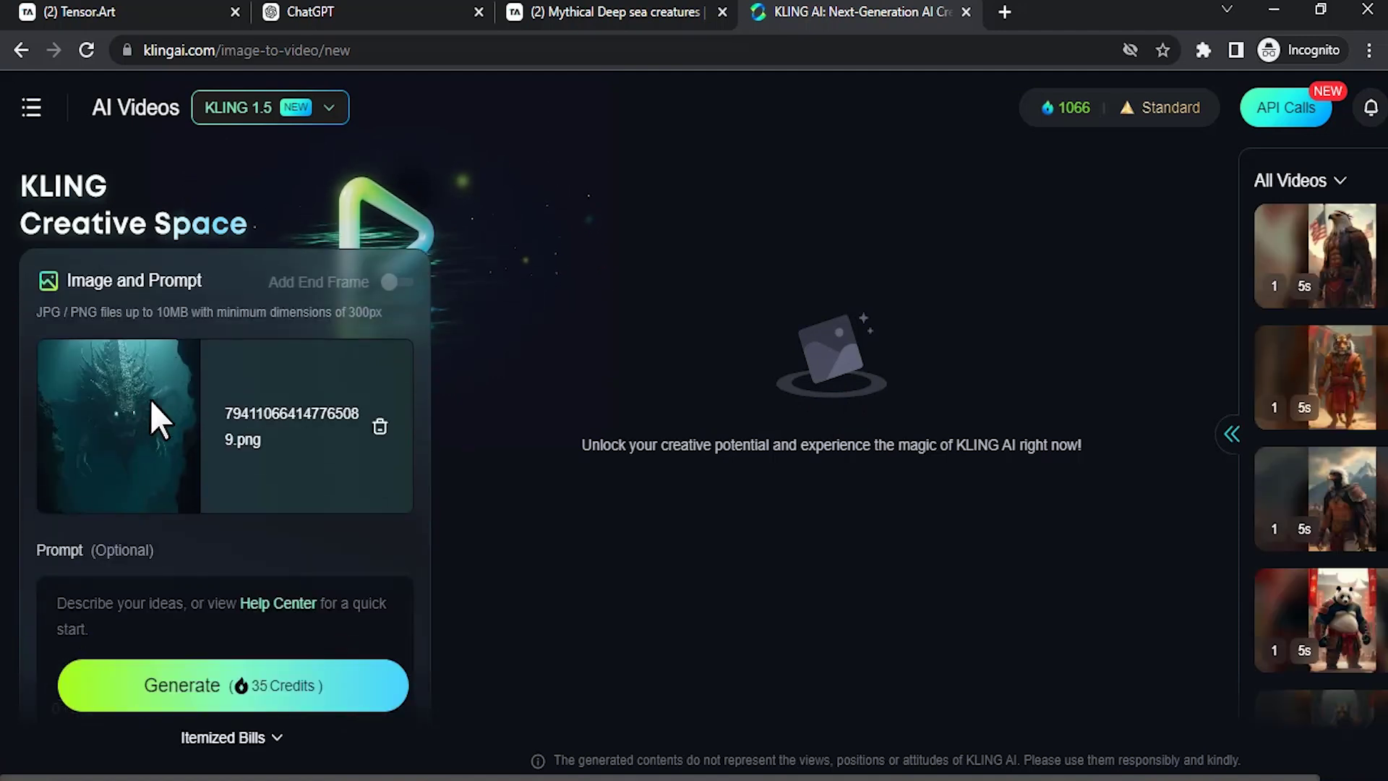
{"action": "scroll", "coordinate": [203, 495], "scroll_direction": "down", "scroll_amount": 3}
{"action": "left_click", "coordinate": [268, 458]}
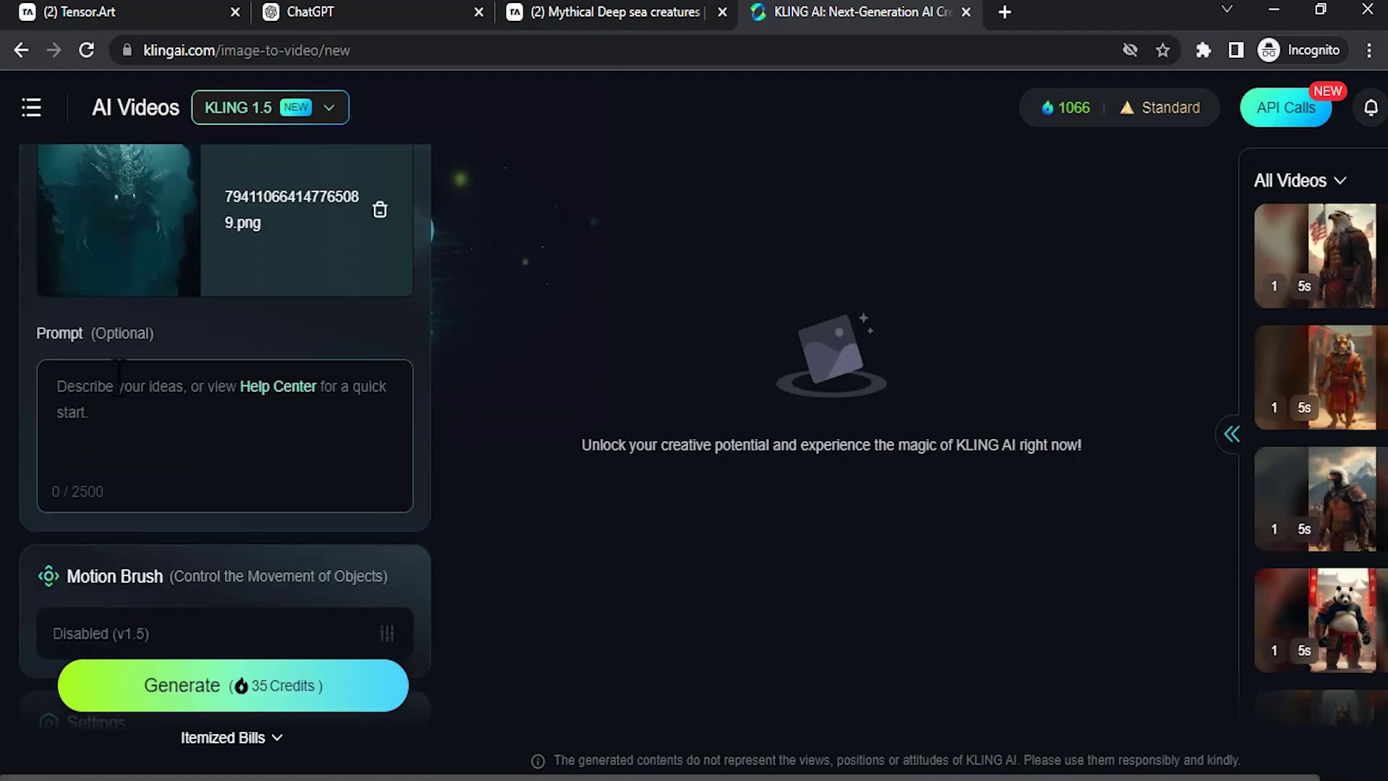
{"action": "scroll", "coordinate": [171, 423], "scroll_direction": "up", "scroll_amount": 2}
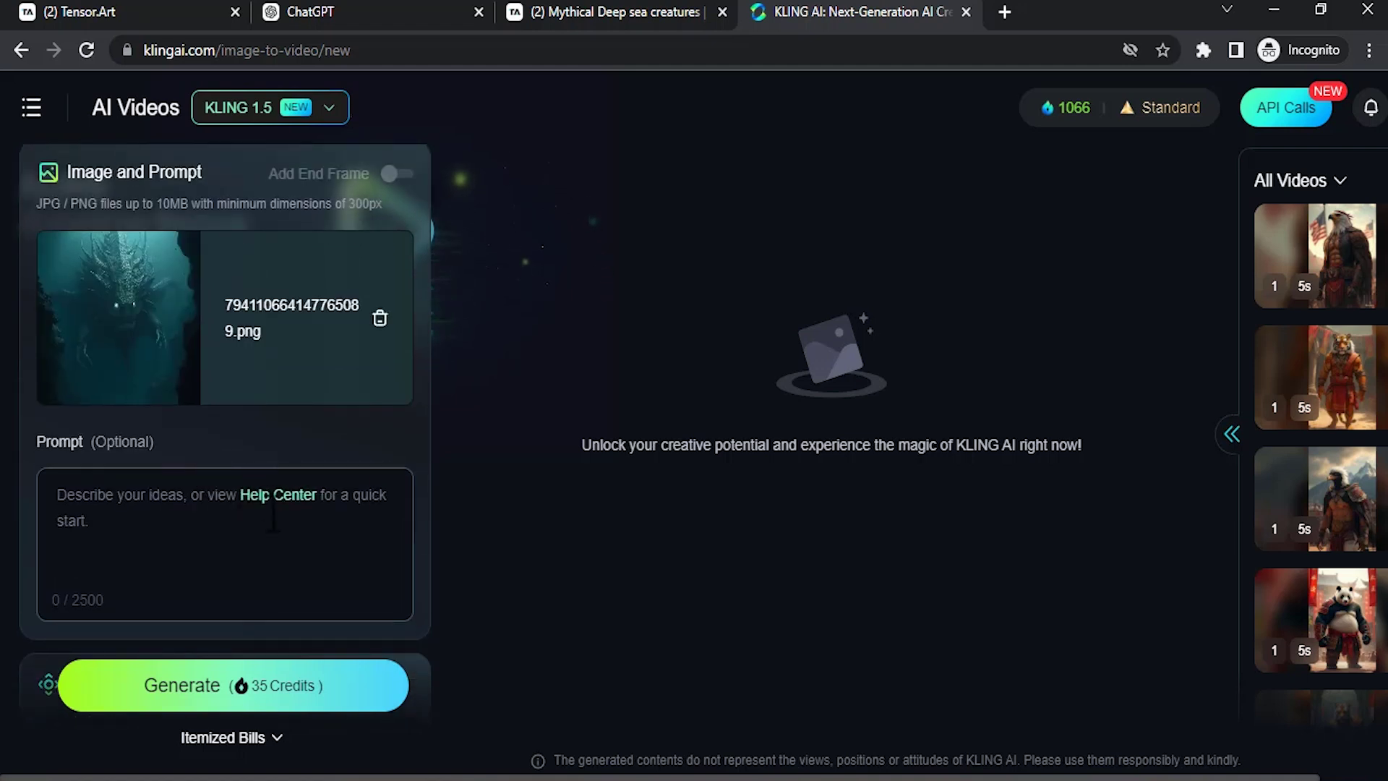
{"action": "type", "text": "deep sea creature swimming with predator gaze"}
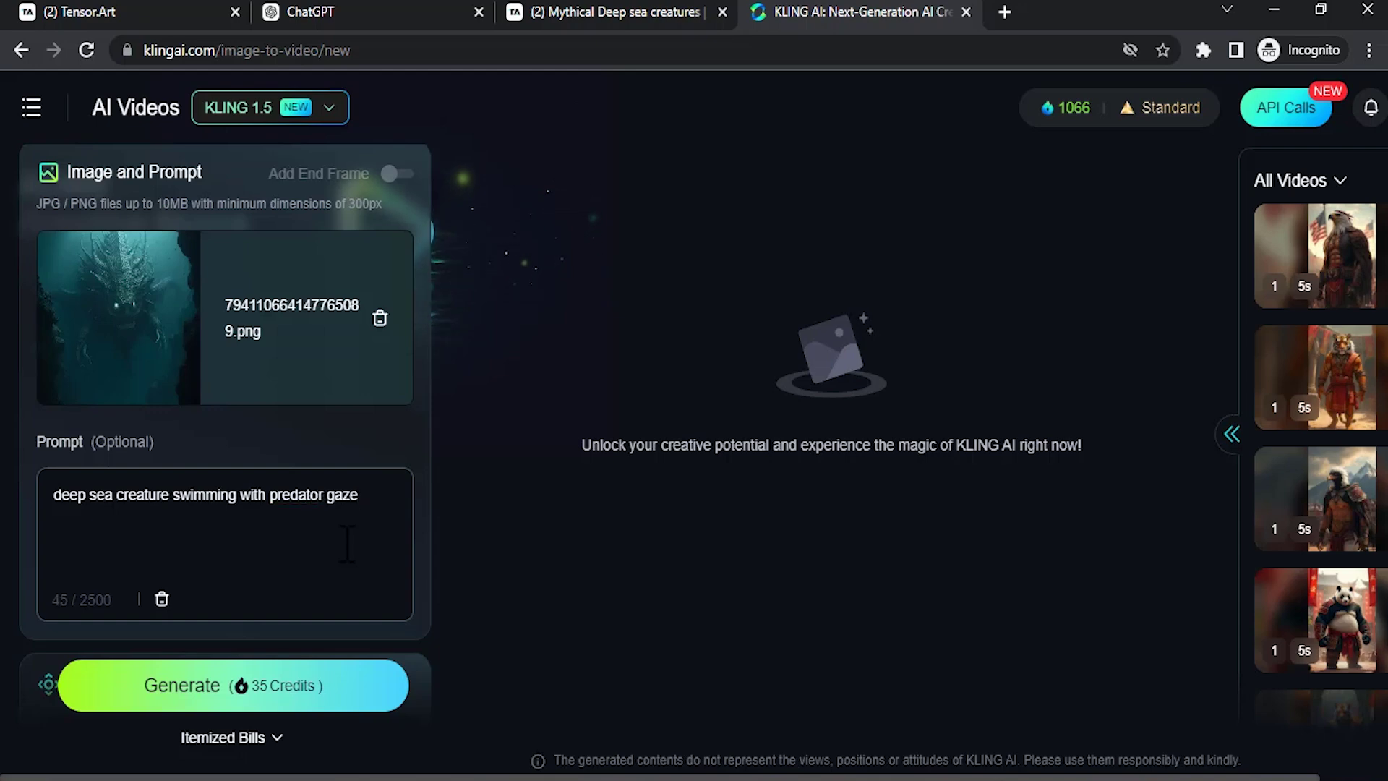
{"action": "scroll", "coordinate": [347, 544], "scroll_direction": "down", "scroll_amount": 2}
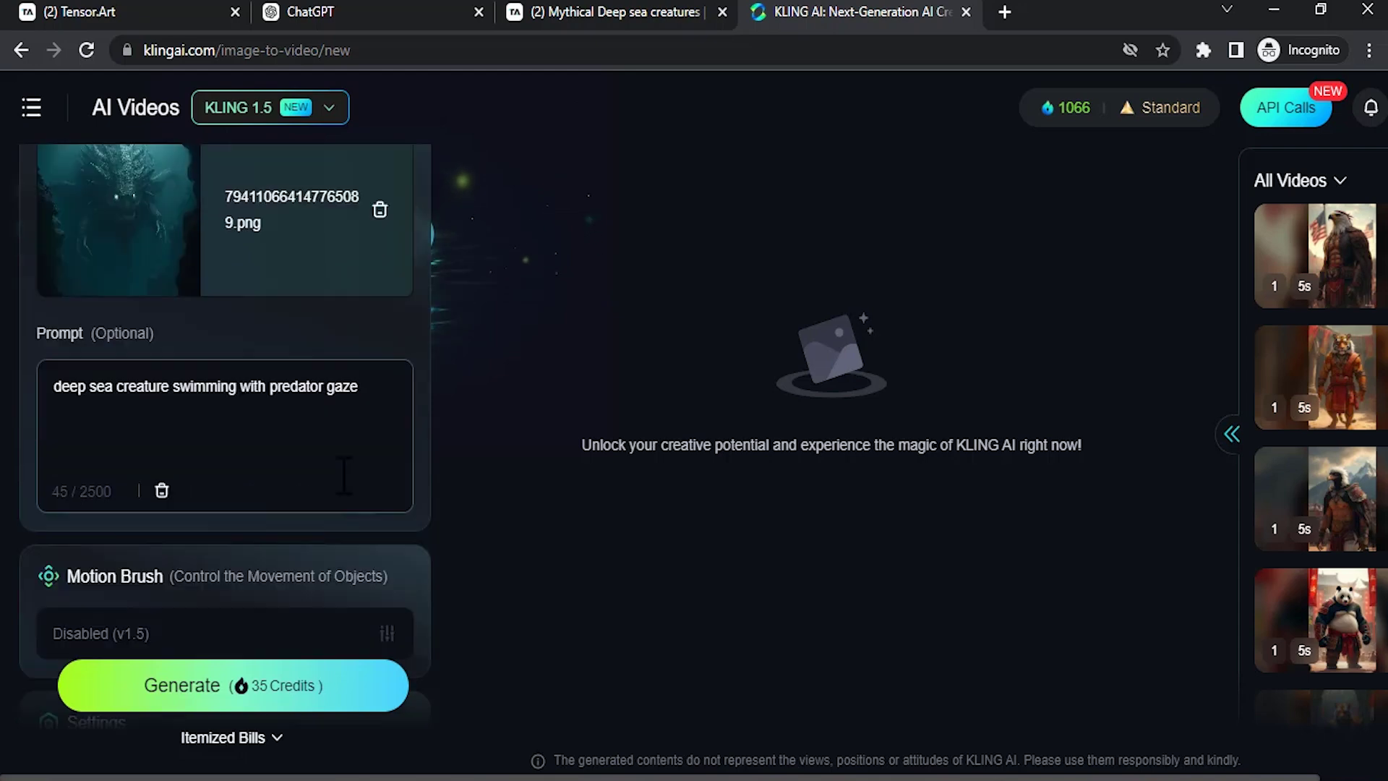
{"action": "scroll", "coordinate": [293, 477], "scroll_direction": "up", "scroll_amount": 2}
{"action": "scroll", "coordinate": [353, 494], "scroll_direction": "down", "scroll_amount": 6}
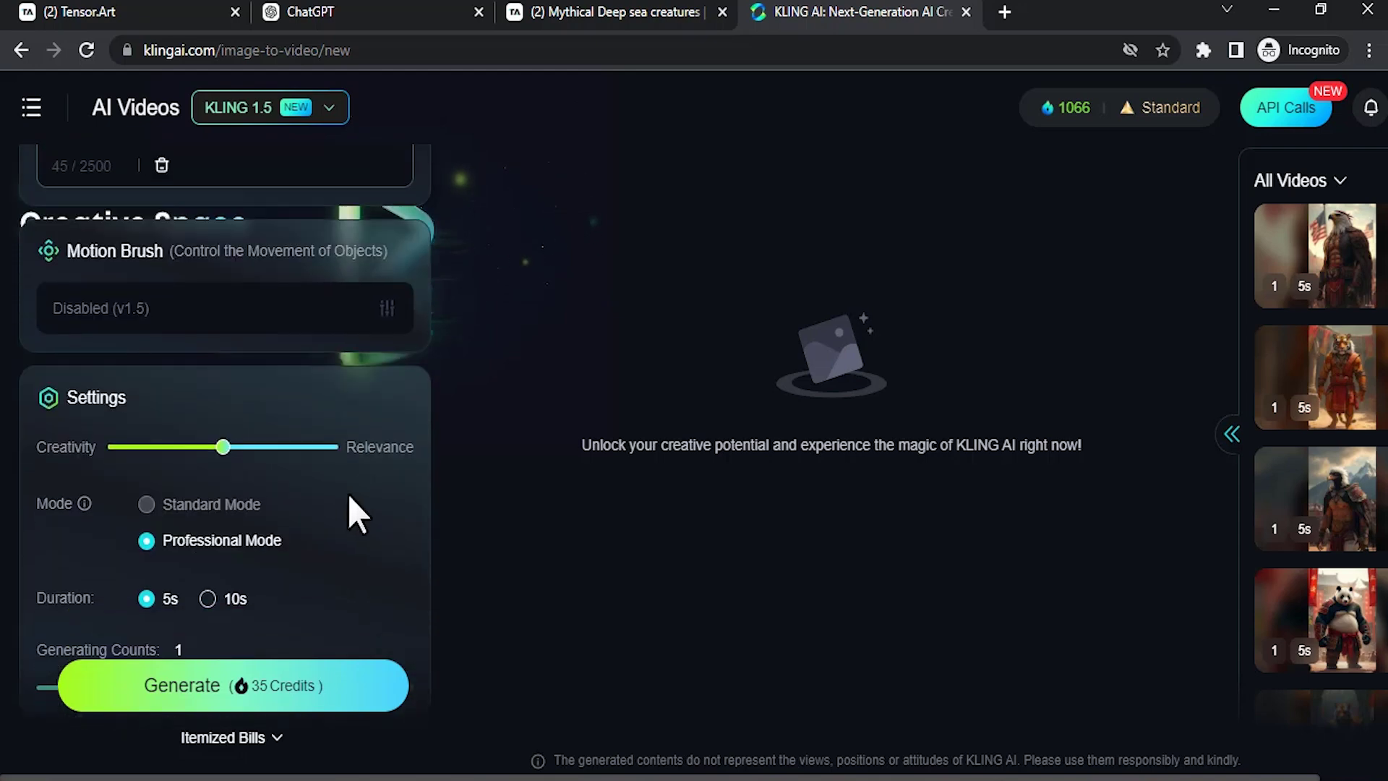
{"action": "scroll", "coordinate": [269, 458], "scroll_direction": "up", "scroll_amount": 2}
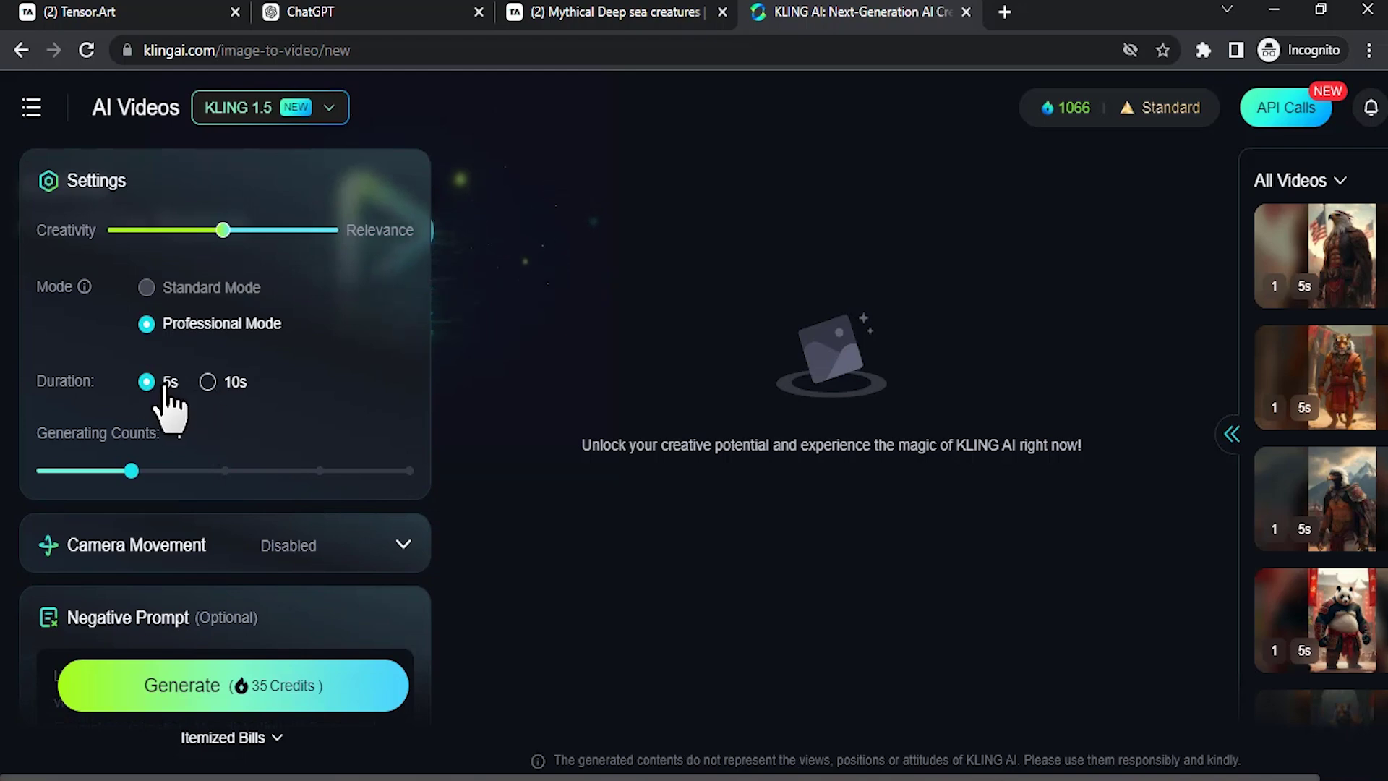
{"action": "scroll", "coordinate": [190, 401], "scroll_direction": "down", "scroll_amount": 3}
{"action": "scroll", "coordinate": [183, 202], "scroll_direction": "up", "scroll_amount": 3}
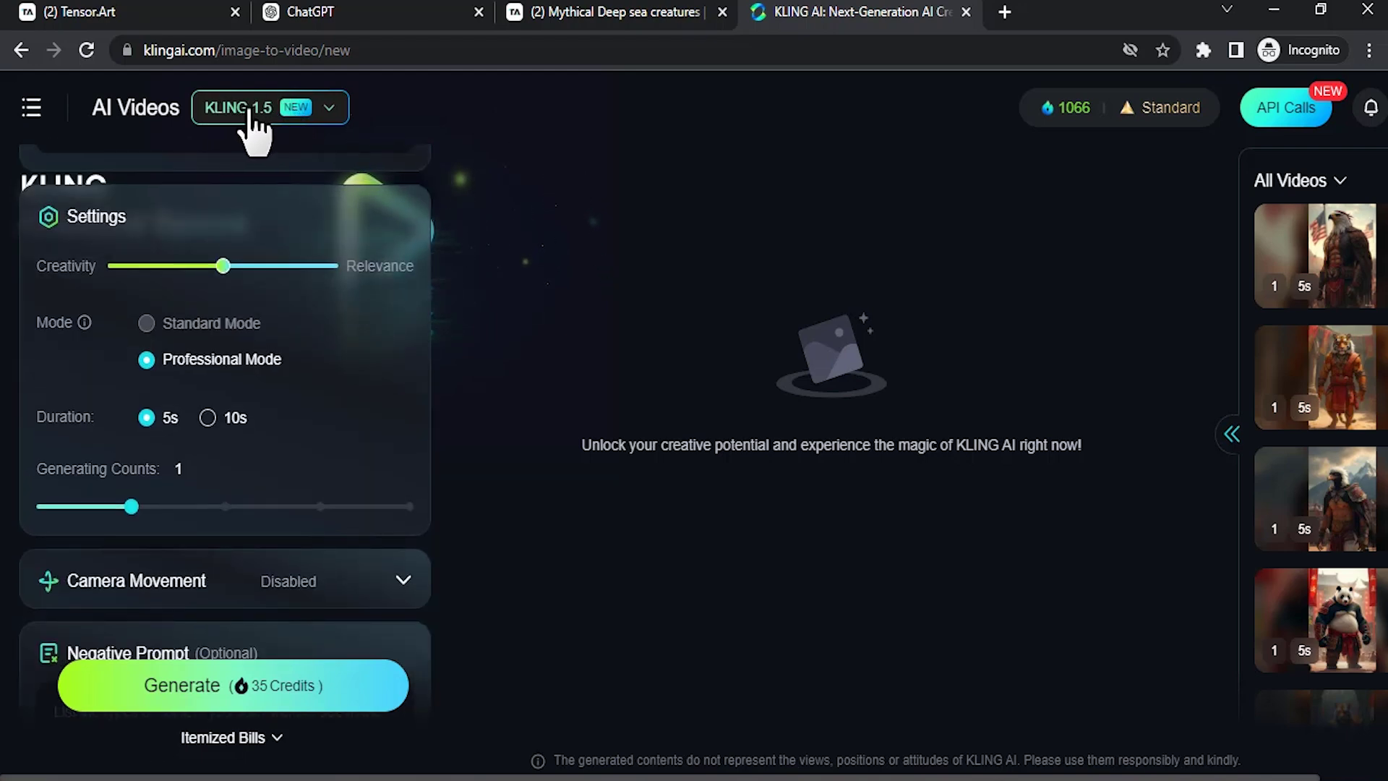
Step: Generate the 5s video with KLING 1.0 in Standard Mode for 10 credits
{"action": "left_click", "coordinate": [258, 114]}
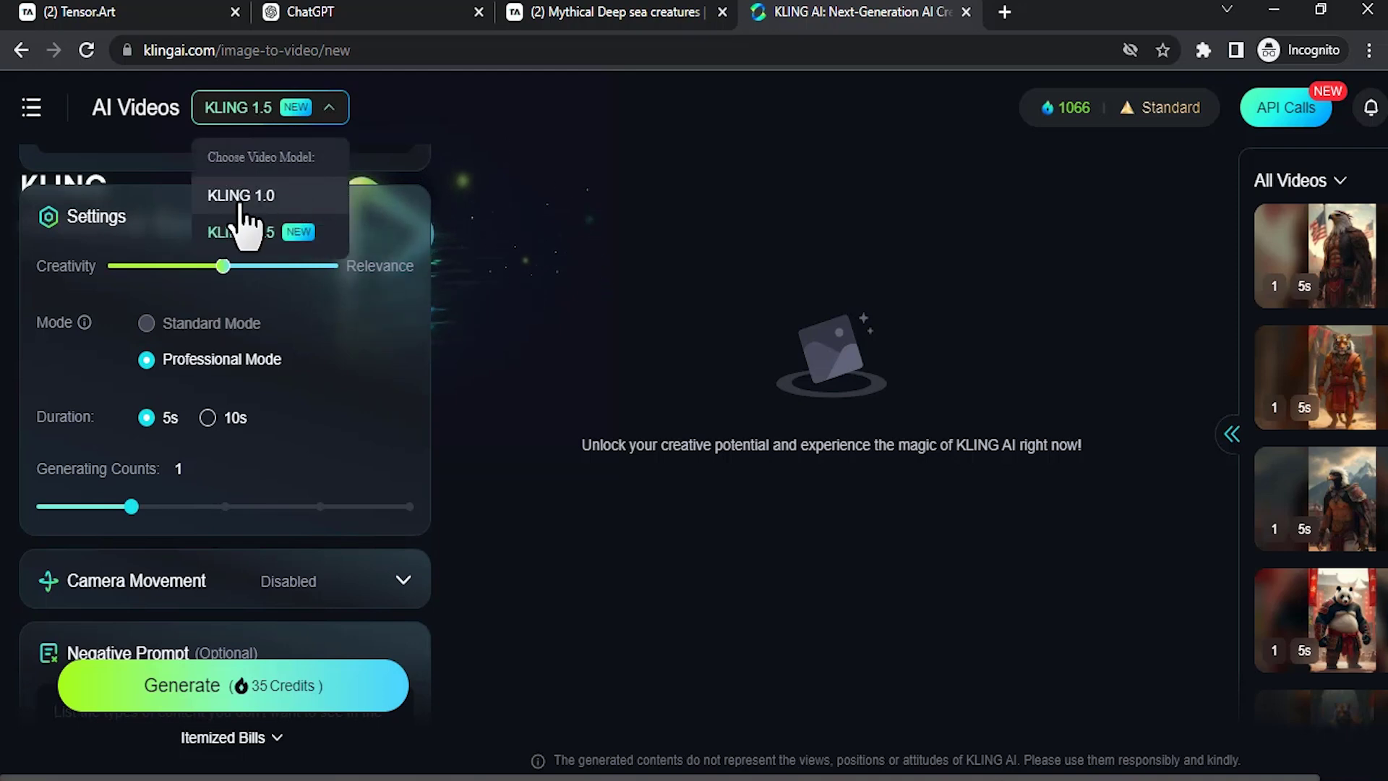
{"action": "left_click", "coordinate": [272, 202]}
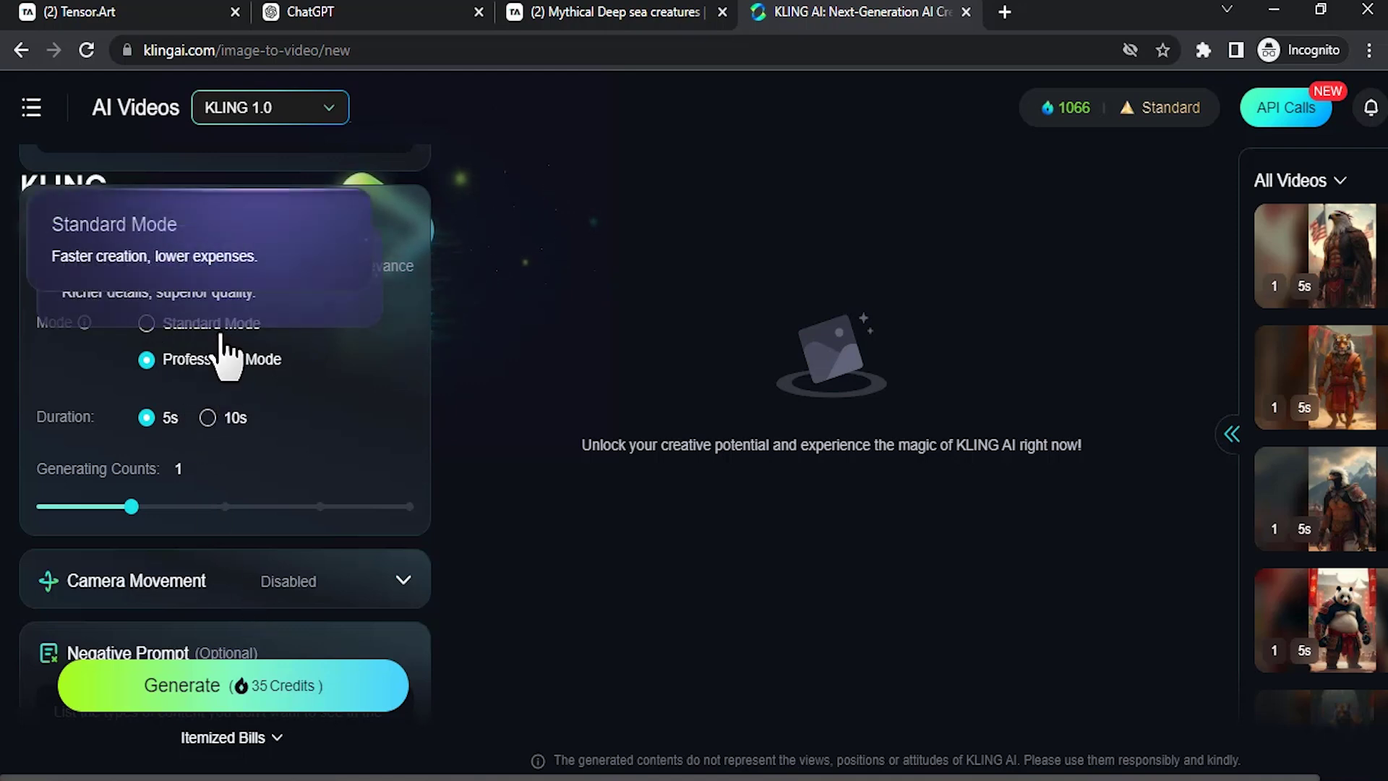
{"action": "left_click", "coordinate": [211, 324]}
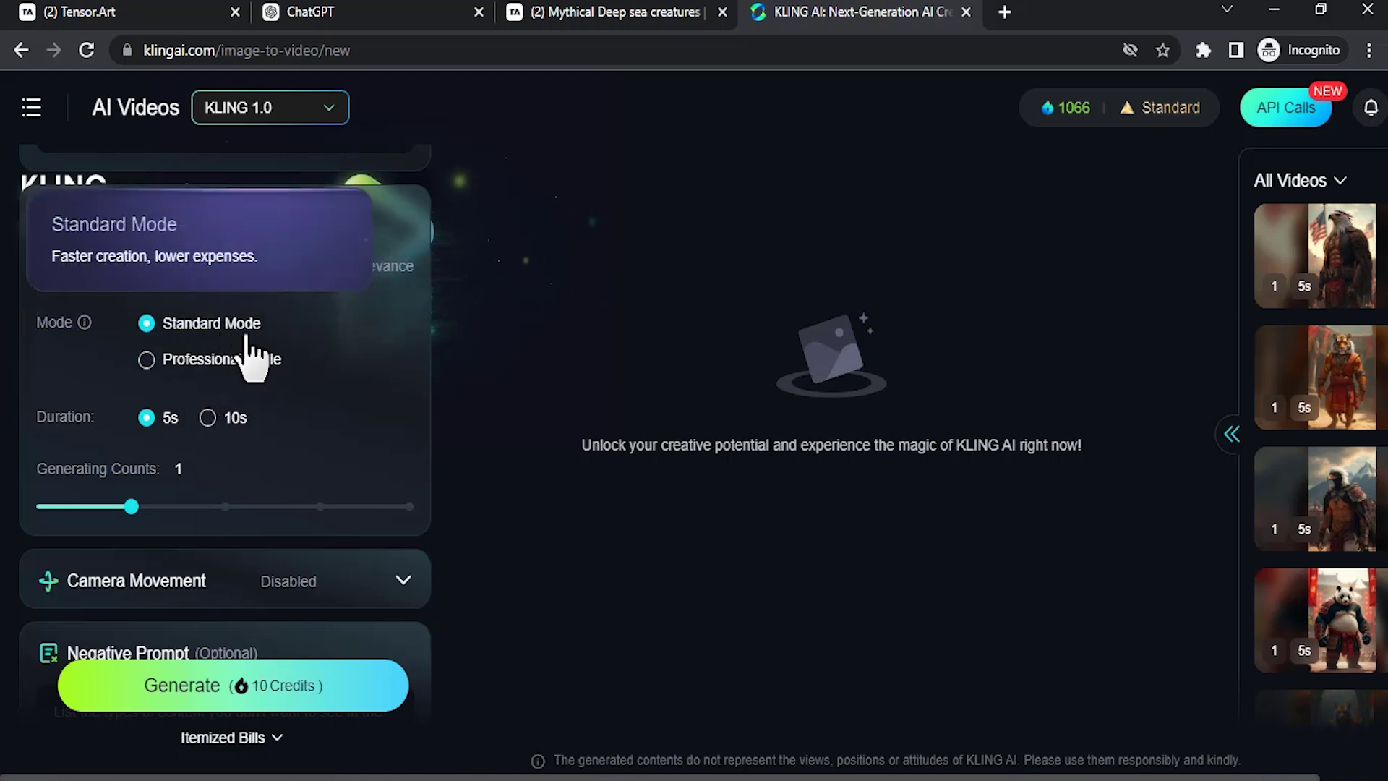
{"action": "left_click", "coordinate": [308, 694]}
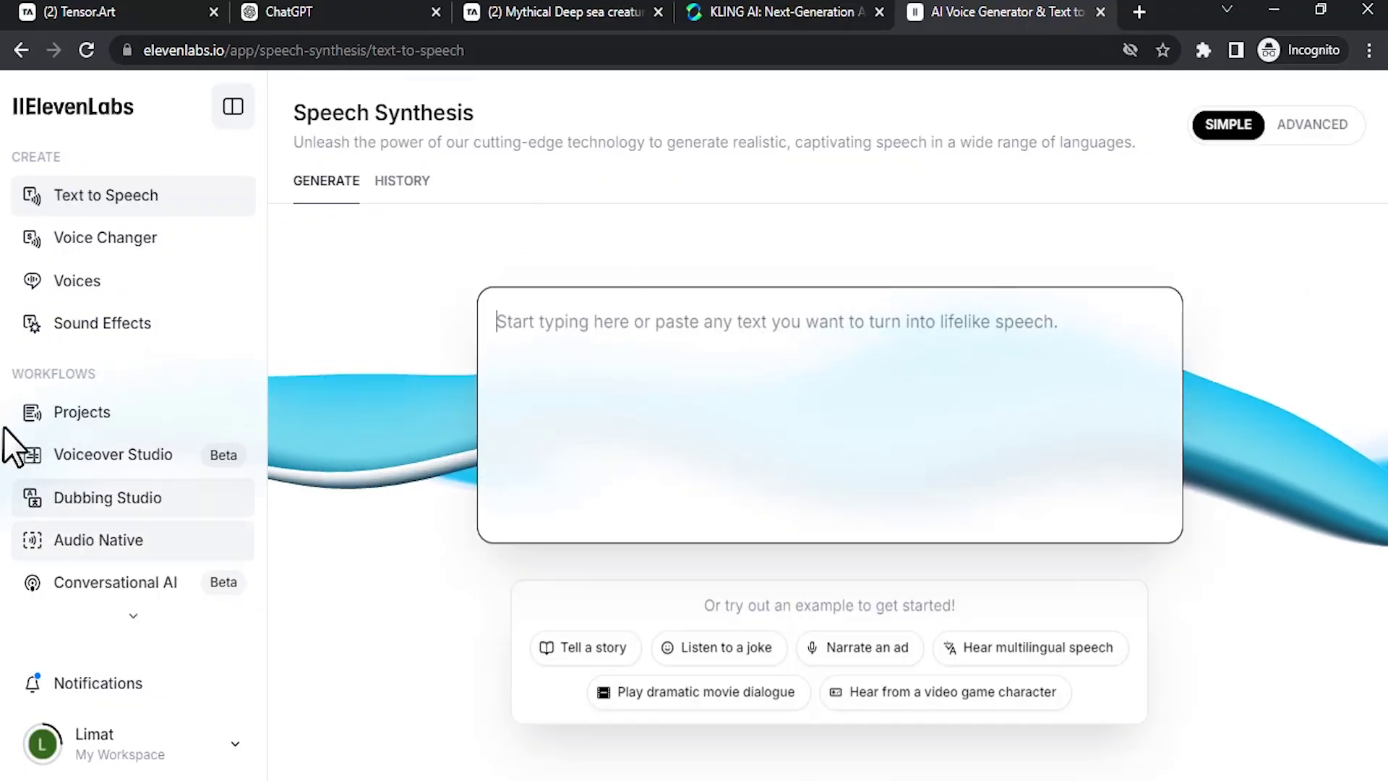
Step: Open Sound Effects and enter the prompt 'deep sea eerie sound', fixing the typo
{"action": "left_click", "coordinate": [109, 324]}
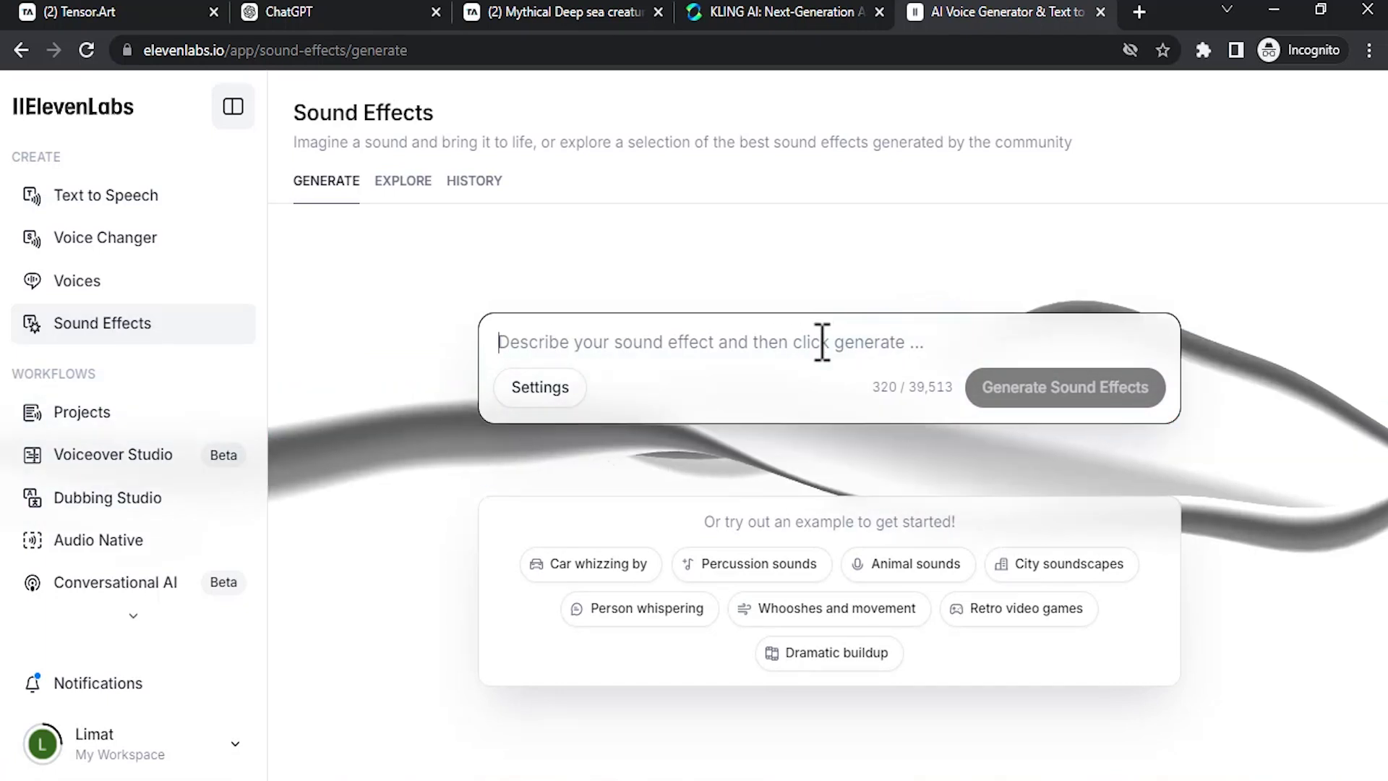
{"action": "type", "text": "deep"}
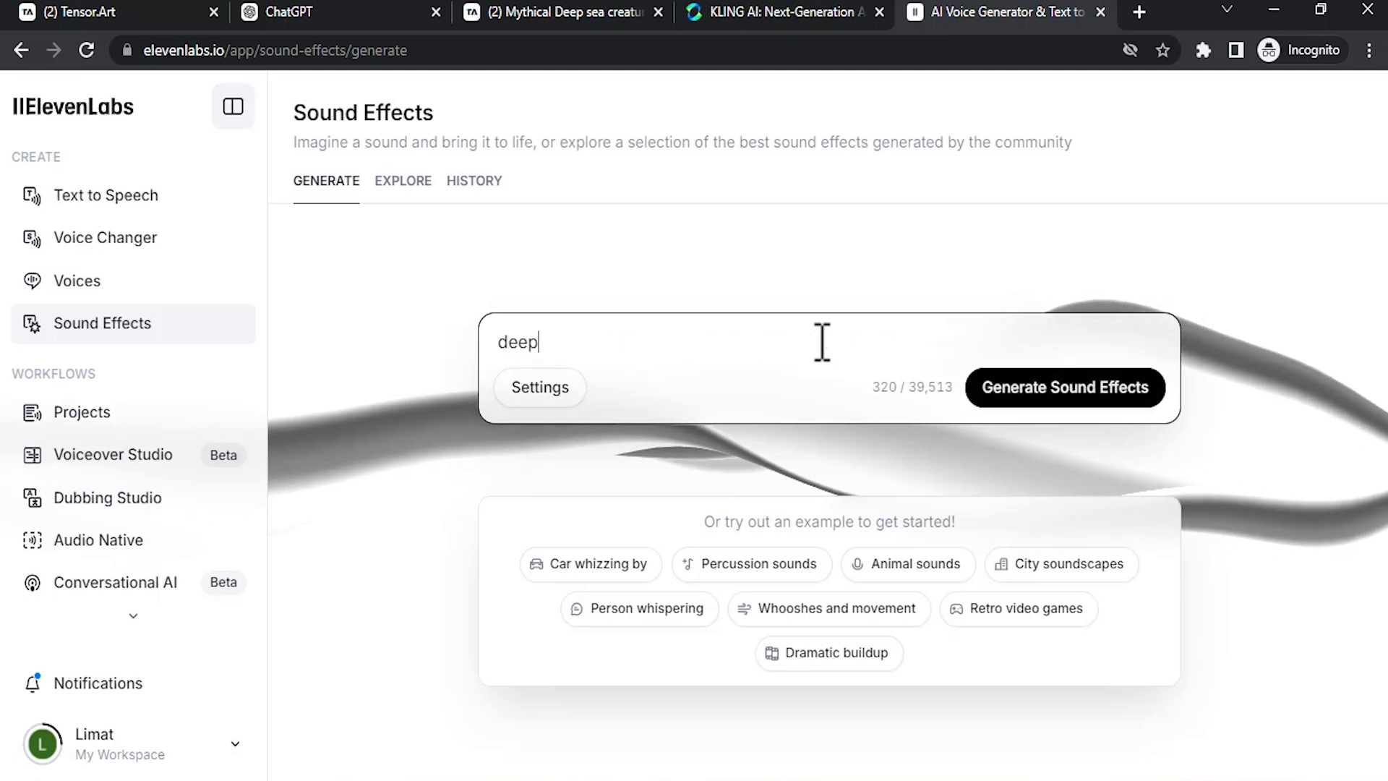
{"action": "type", "text": " sea eer"}
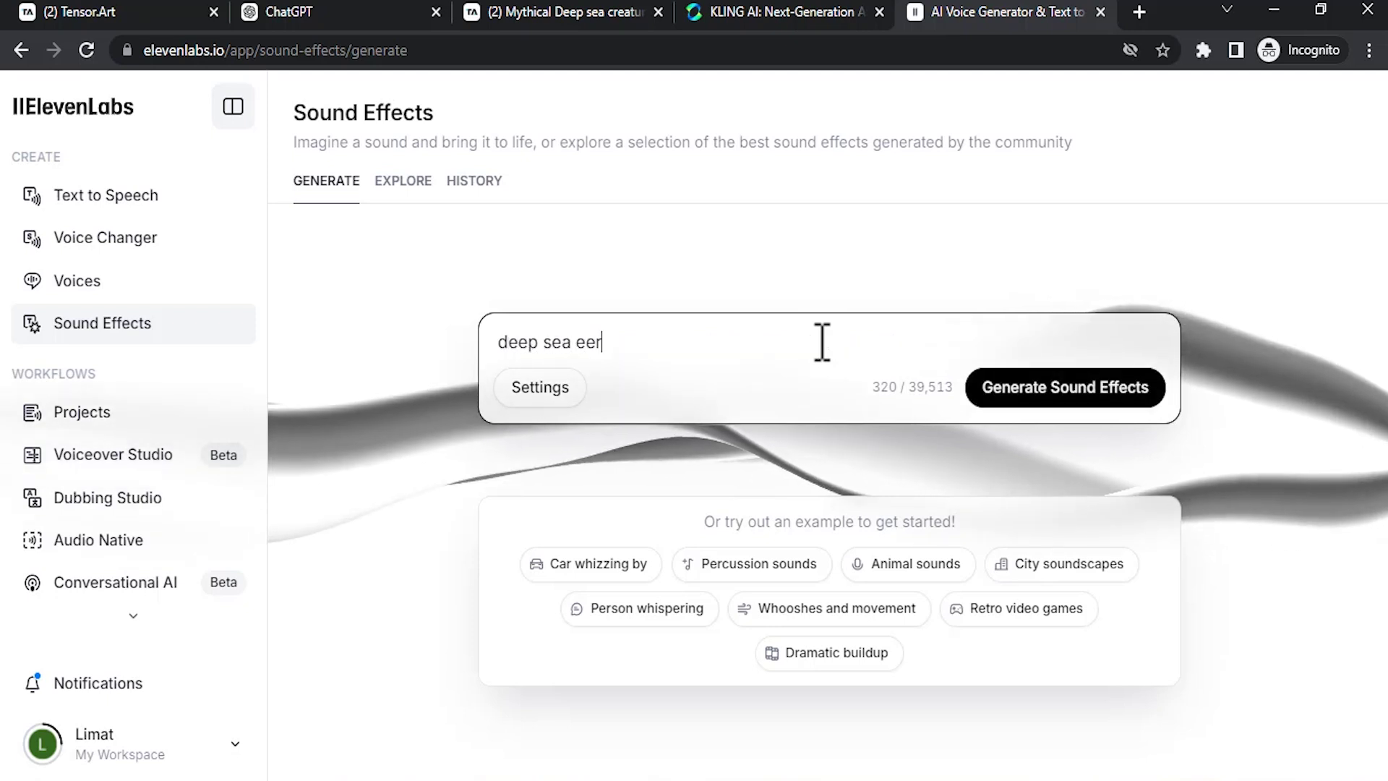
{"action": "type", "text": "ie sounf"}
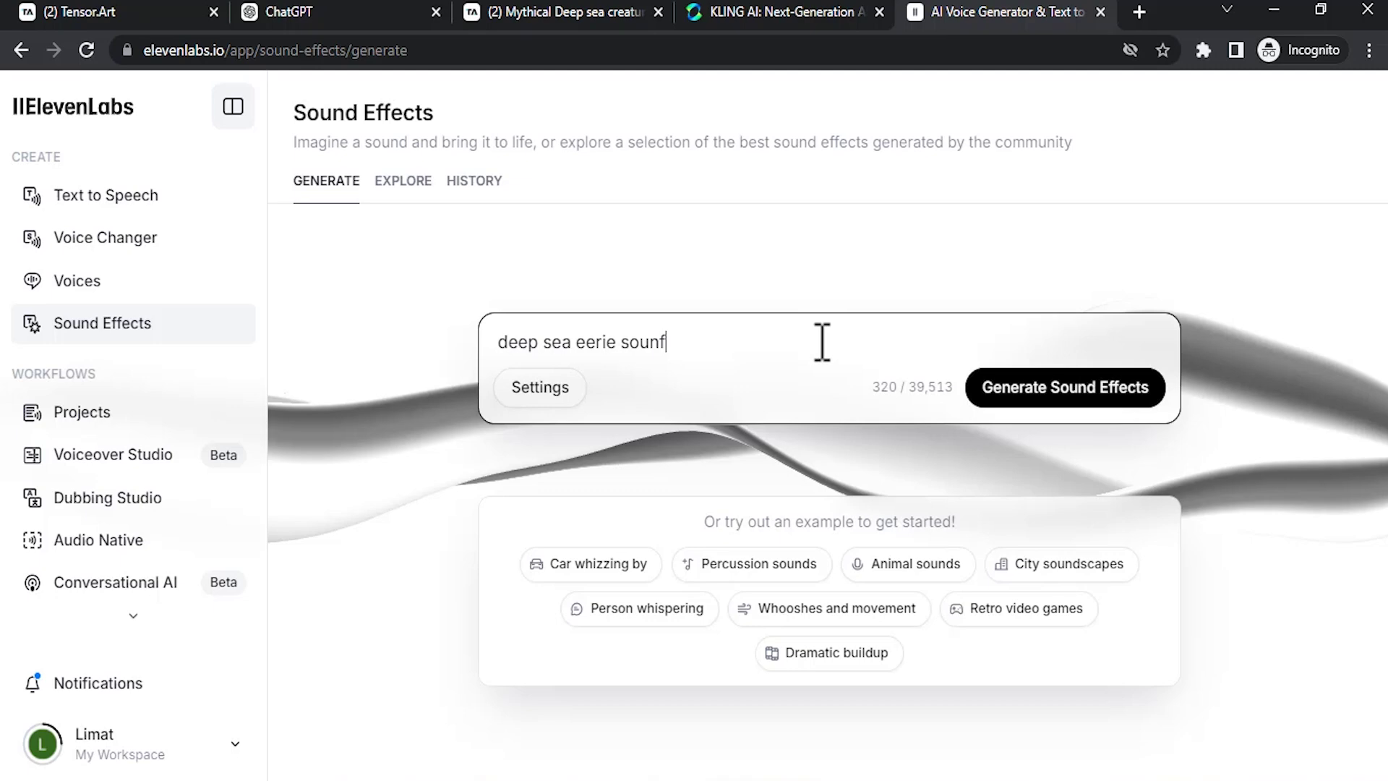
{"action": "key", "text": "BackSpace"}
Step: Set the duration to 5 seconds, generate the sound effects and download Generation 3
{"action": "type", "text": "d"}
{"action": "left_click", "coordinate": [549, 391]}
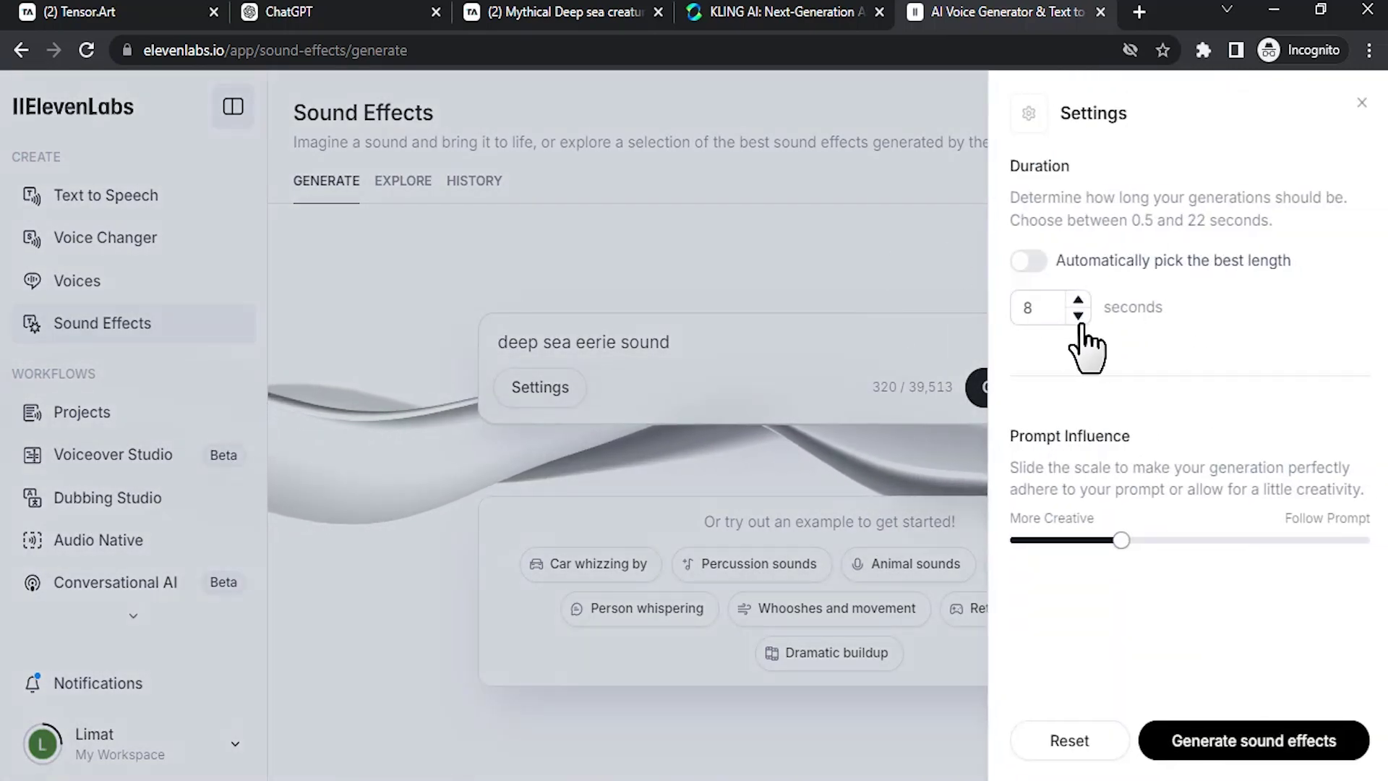
{"action": "double_click", "coordinate": [1024, 309]}
{"action": "type", "text": "5"}
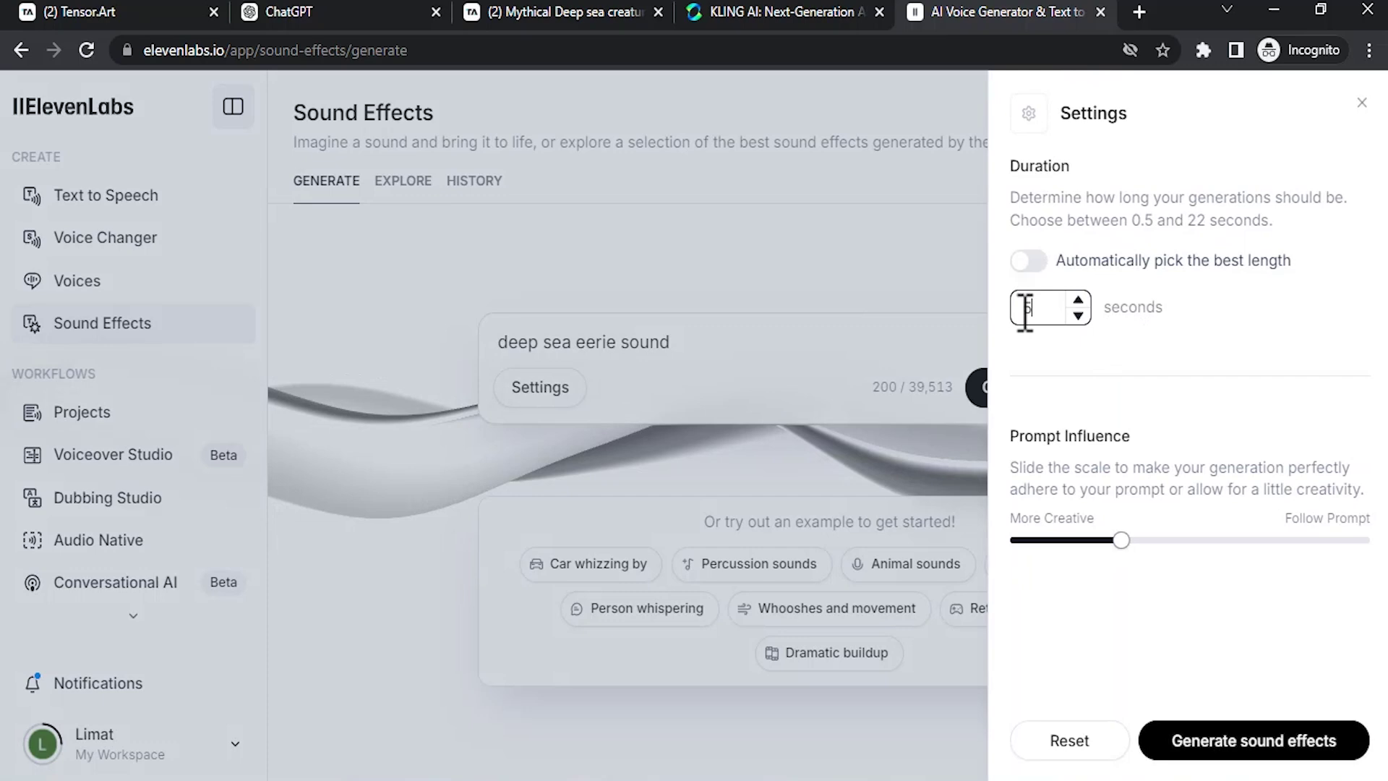
{"action": "type", "text": "5"}
{"action": "key", "text": "BackSpace"}
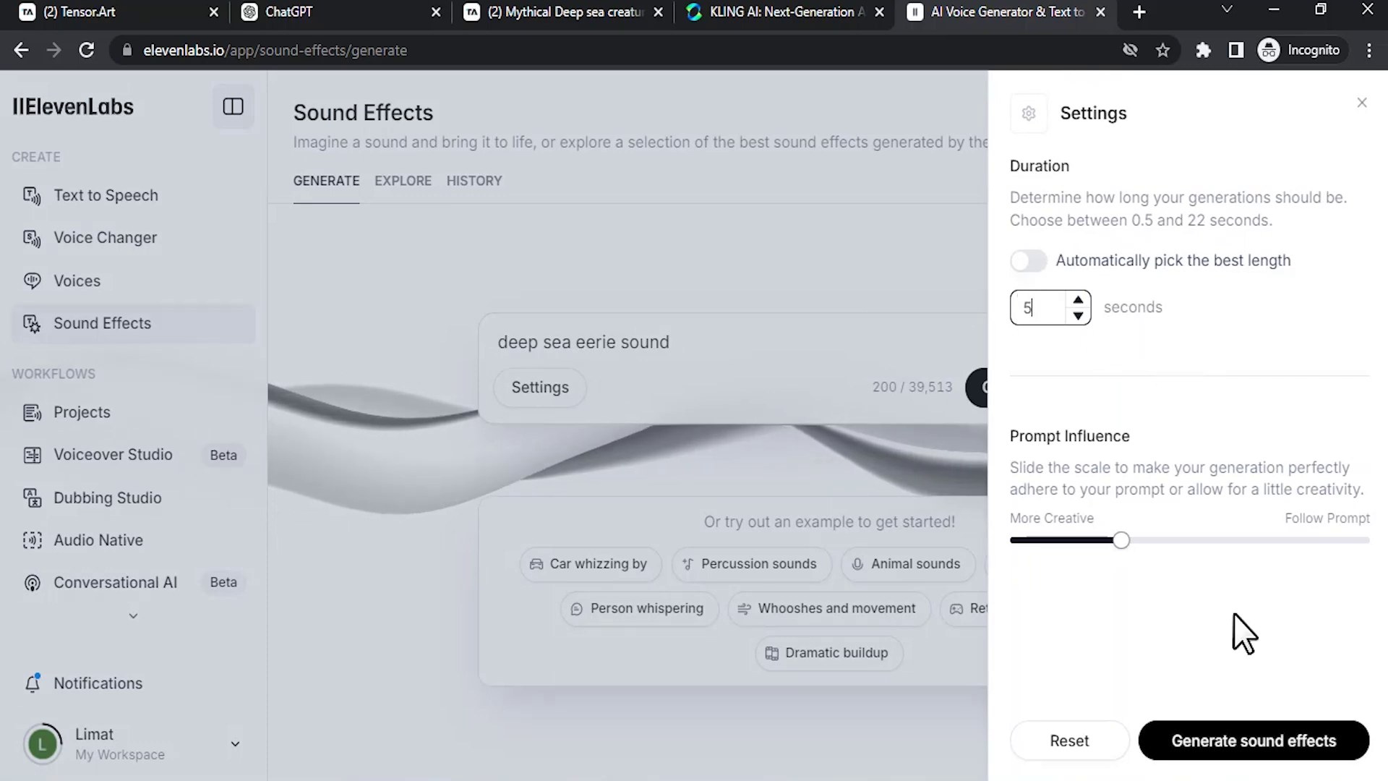
{"action": "left_click", "coordinate": [1251, 743]}
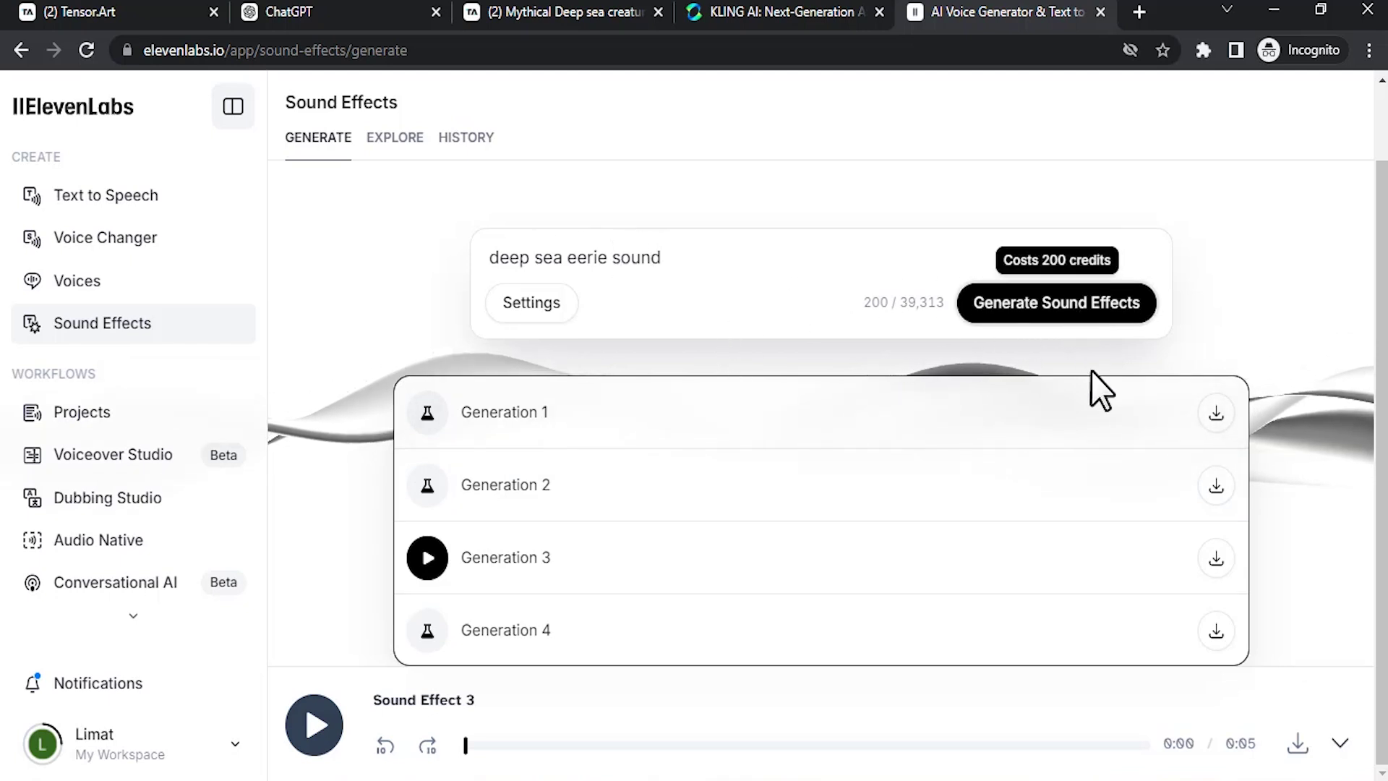
{"action": "left_click", "coordinate": [1215, 557]}
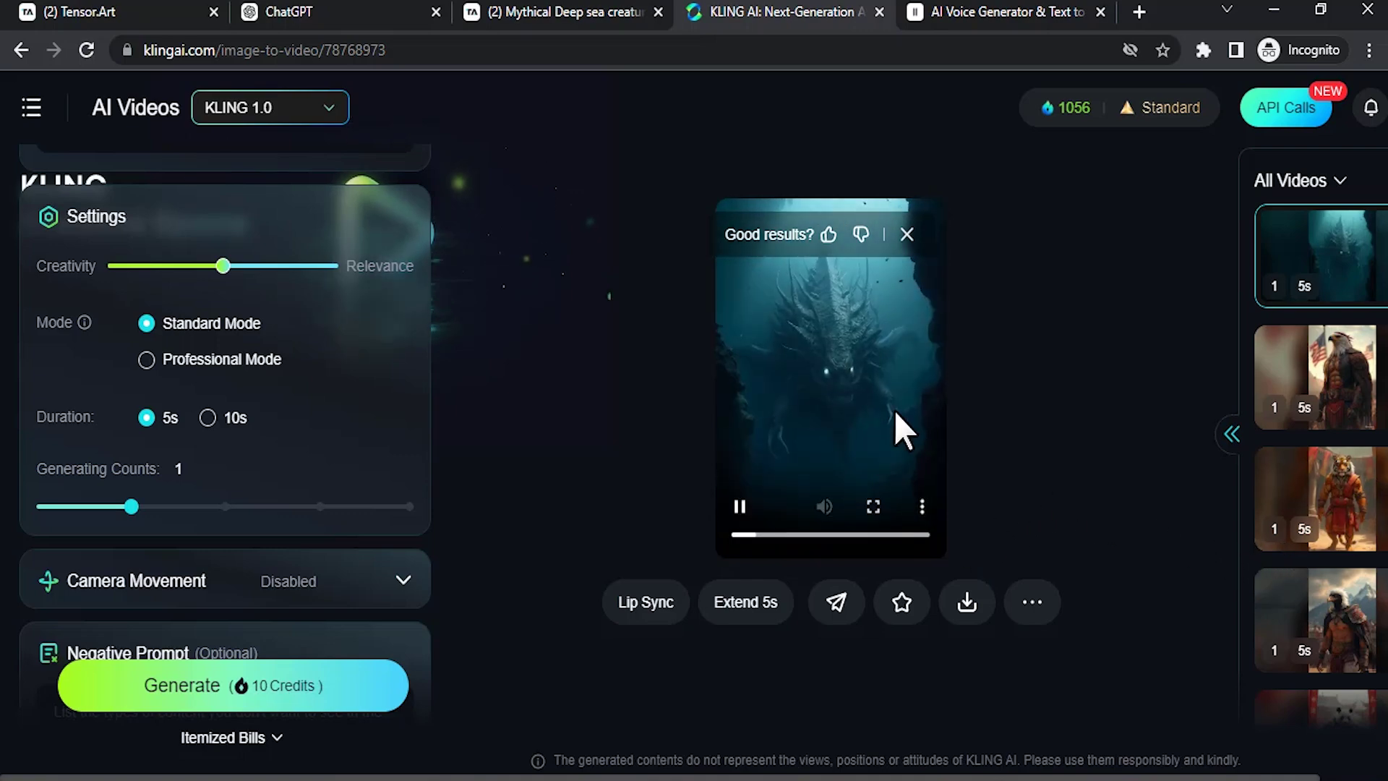
Step: Watch the creature video full screen, then download it without a watermark
{"action": "left_click", "coordinate": [873, 506]}
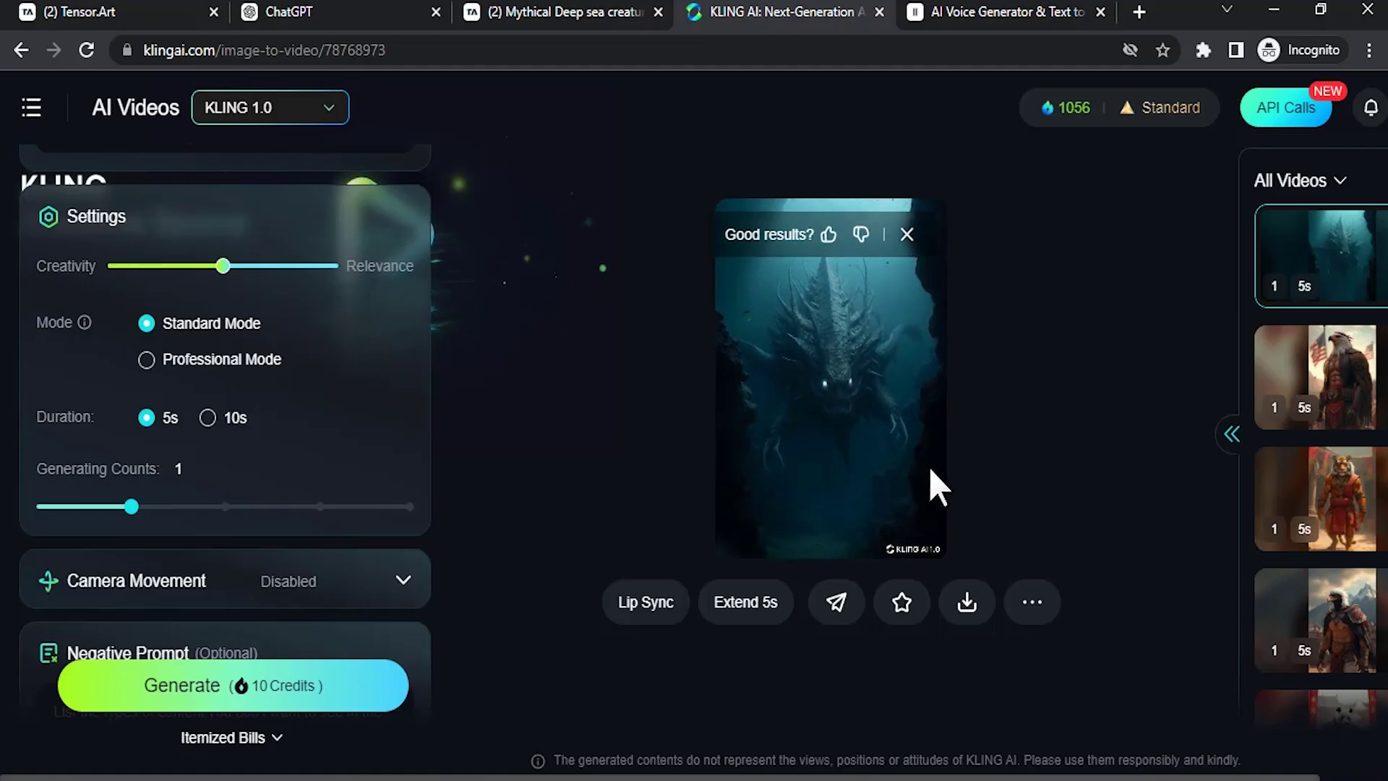
{"action": "scroll", "coordinate": [352, 421], "scroll_direction": "up", "scroll_amount": 10}
{"action": "scroll", "coordinate": [370, 558], "scroll_direction": "down", "scroll_amount": 3}
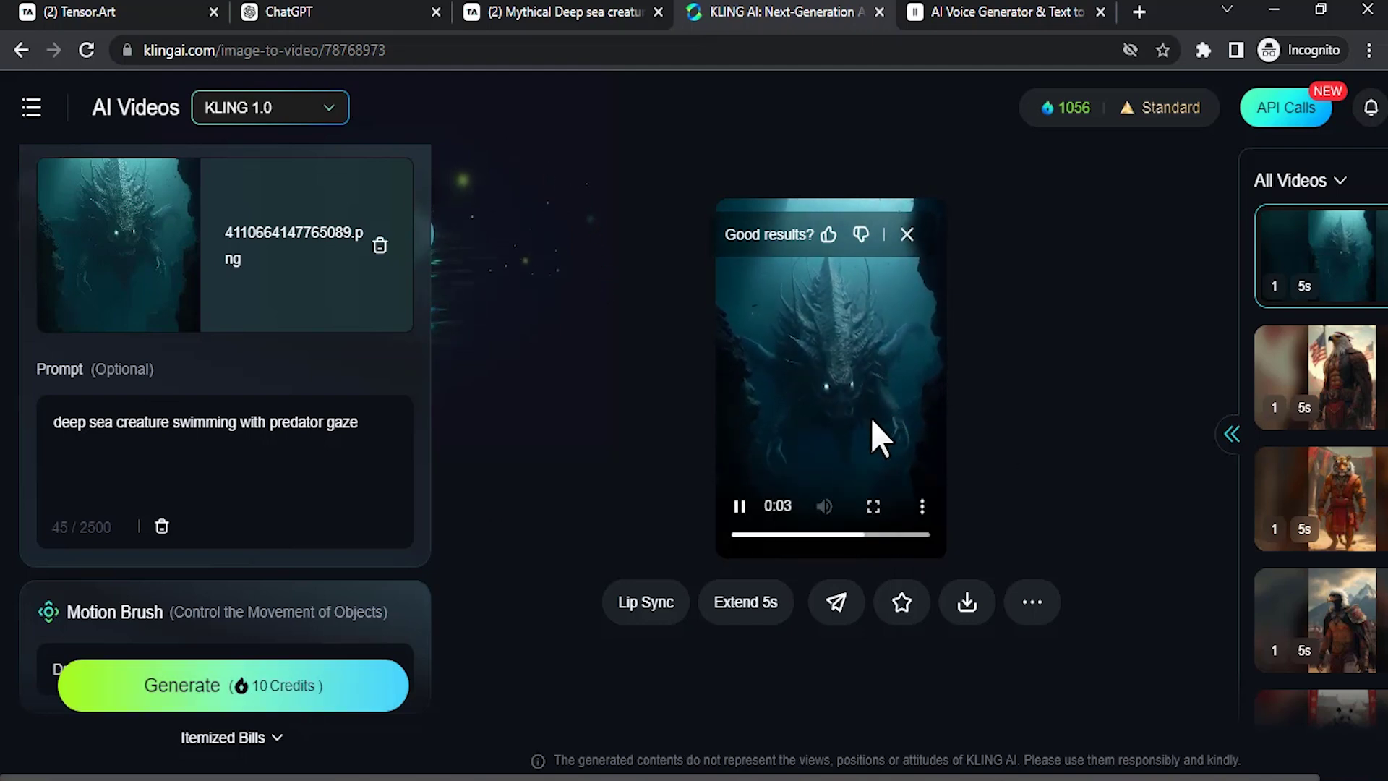
{"action": "mouse_move", "coordinate": [969, 614]}
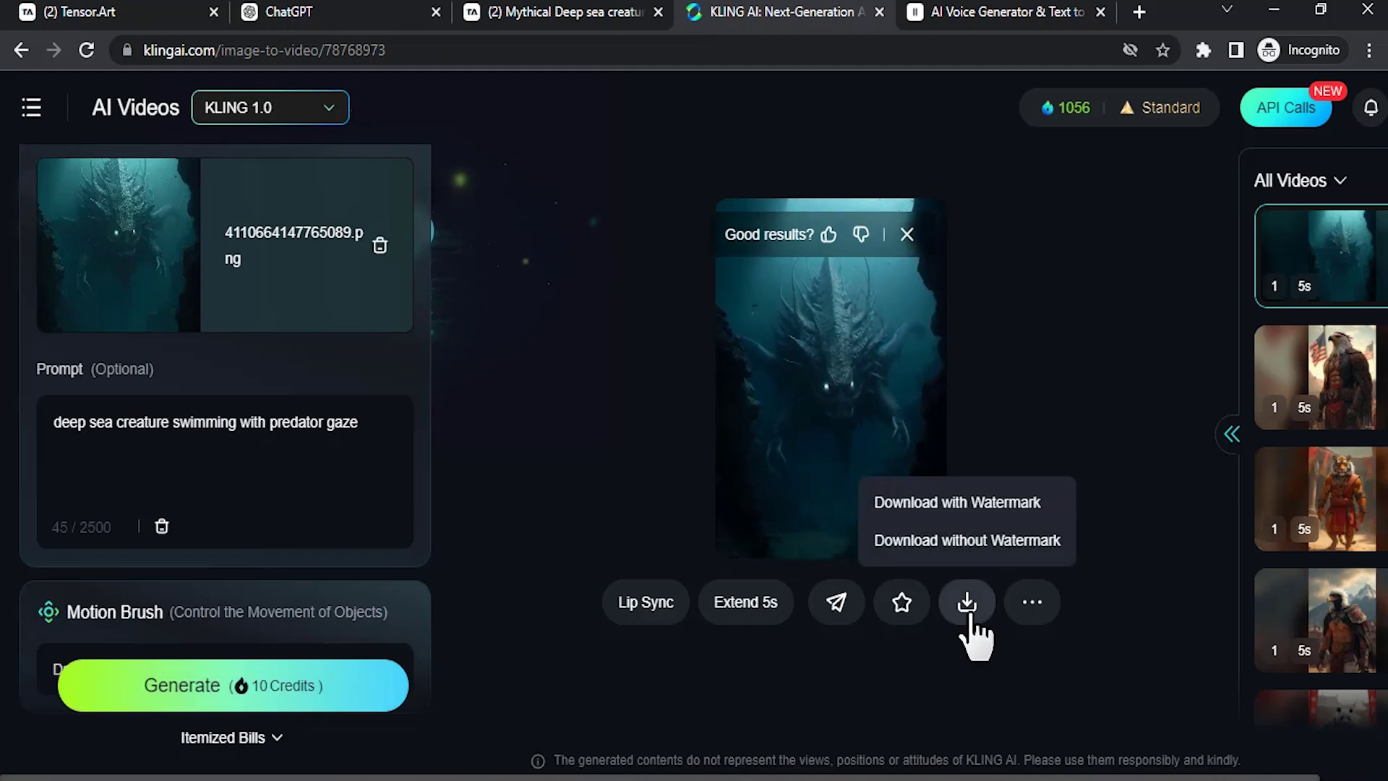
{"action": "left_click", "coordinate": [961, 541]}
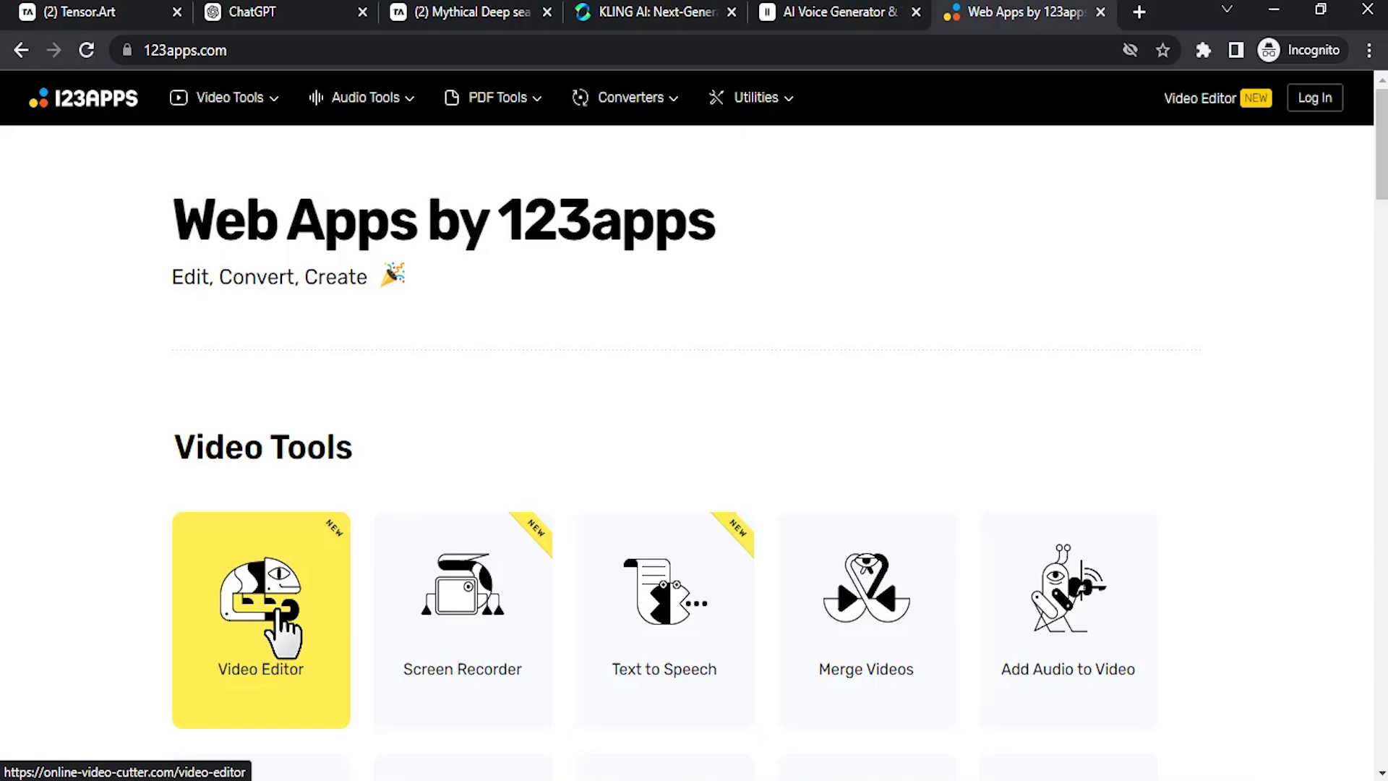
Step: Start a new 123apps Video Editor project, then copy the Eel-Faced Phantom prompt from ChatGPT
{"action": "left_click", "coordinate": [273, 595]}
{"action": "left_click", "coordinate": [672, 537]}
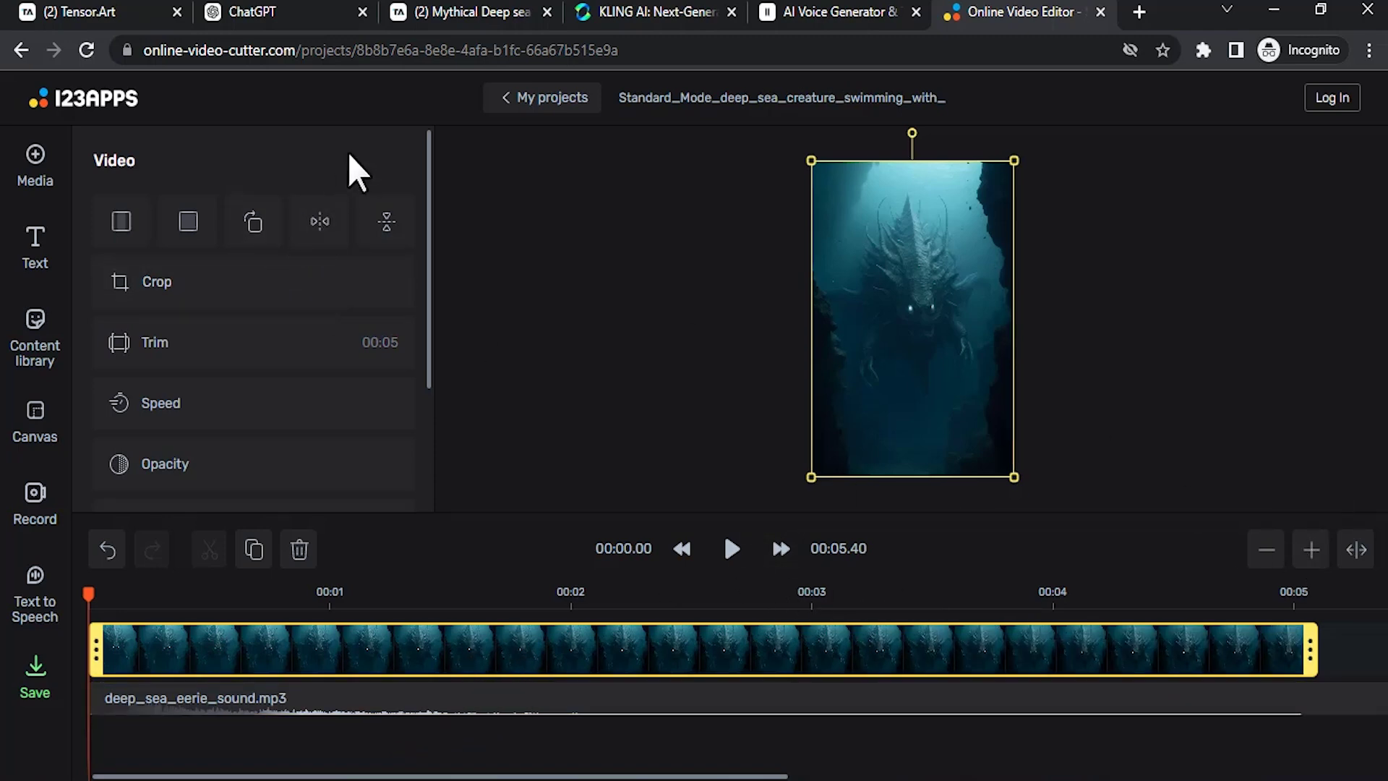
{"action": "left_click", "coordinate": [274, 16]}
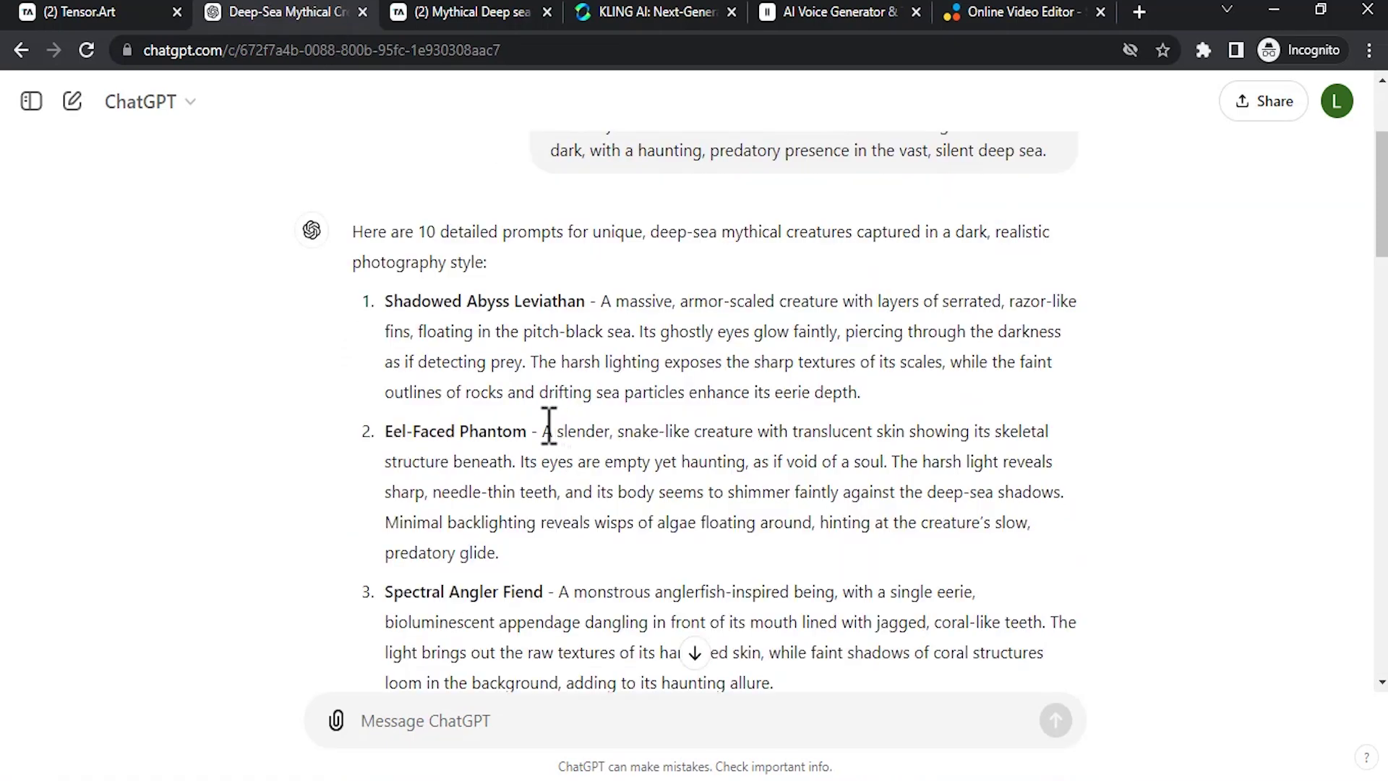
{"action": "left_click_drag", "start_coordinate": [547, 431], "coordinate": [562, 548]}
{"action": "key", "text": "ctrl+c"}
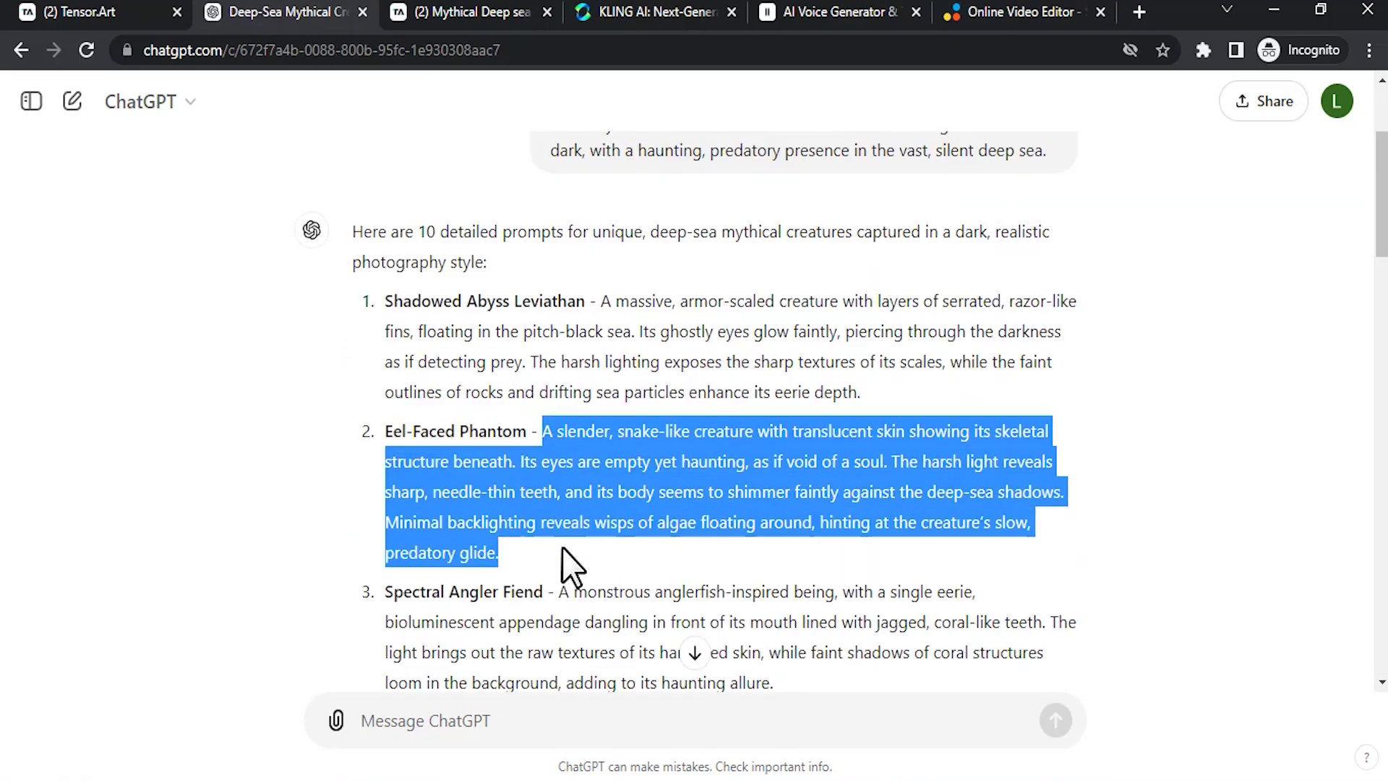
{"action": "left_click", "coordinate": [28, 20]}
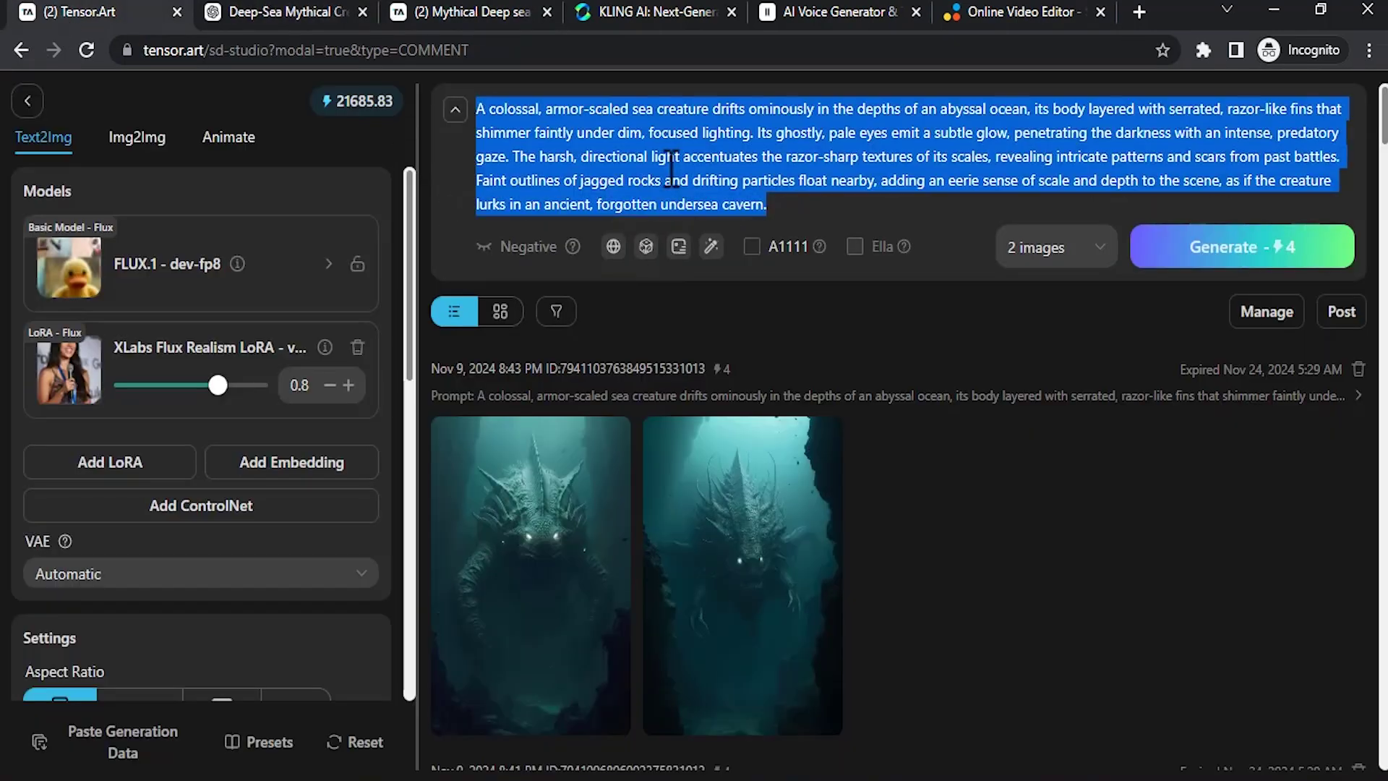
Step: Replace the old prompt with the Eel-Faced Phantom prompt and generate two images
{"action": "key", "text": "ctrl+v"}
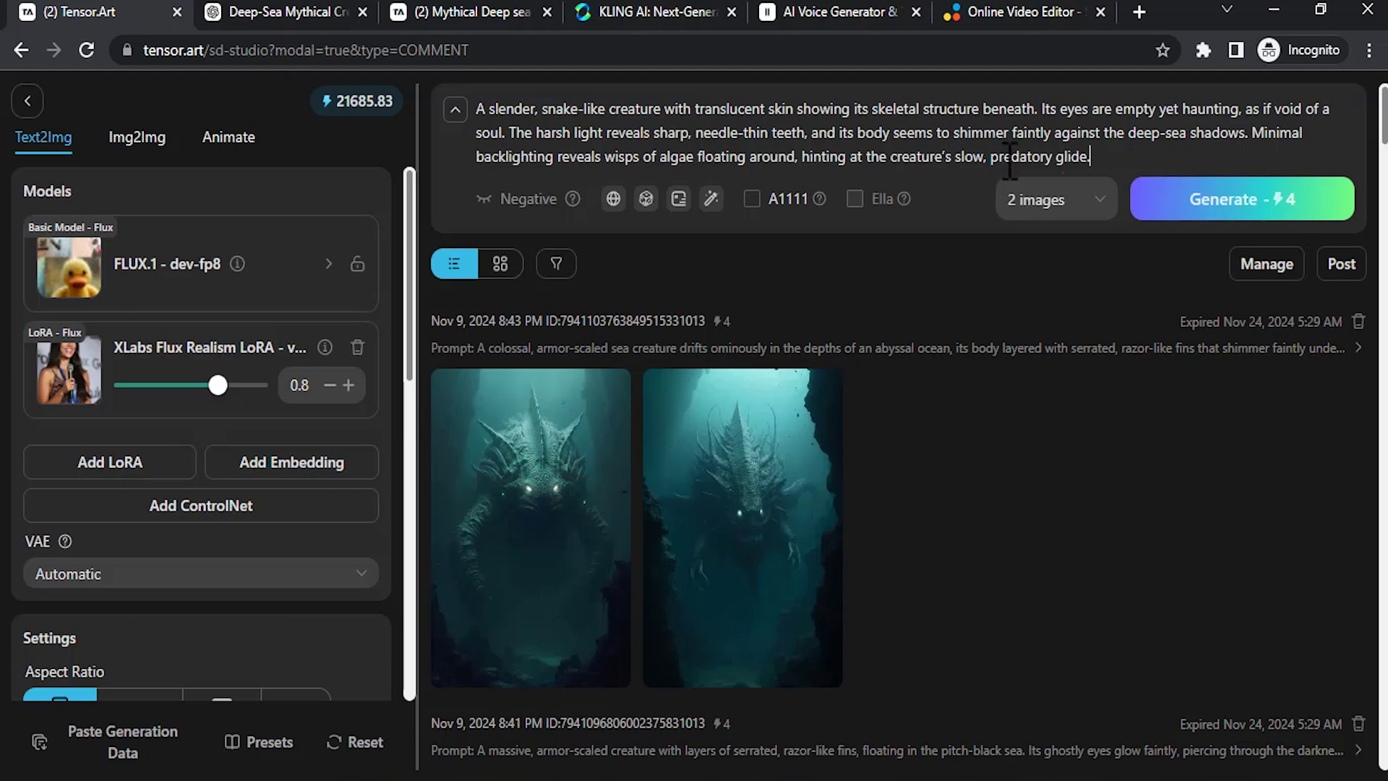
{"action": "left_click", "coordinate": [1196, 214]}
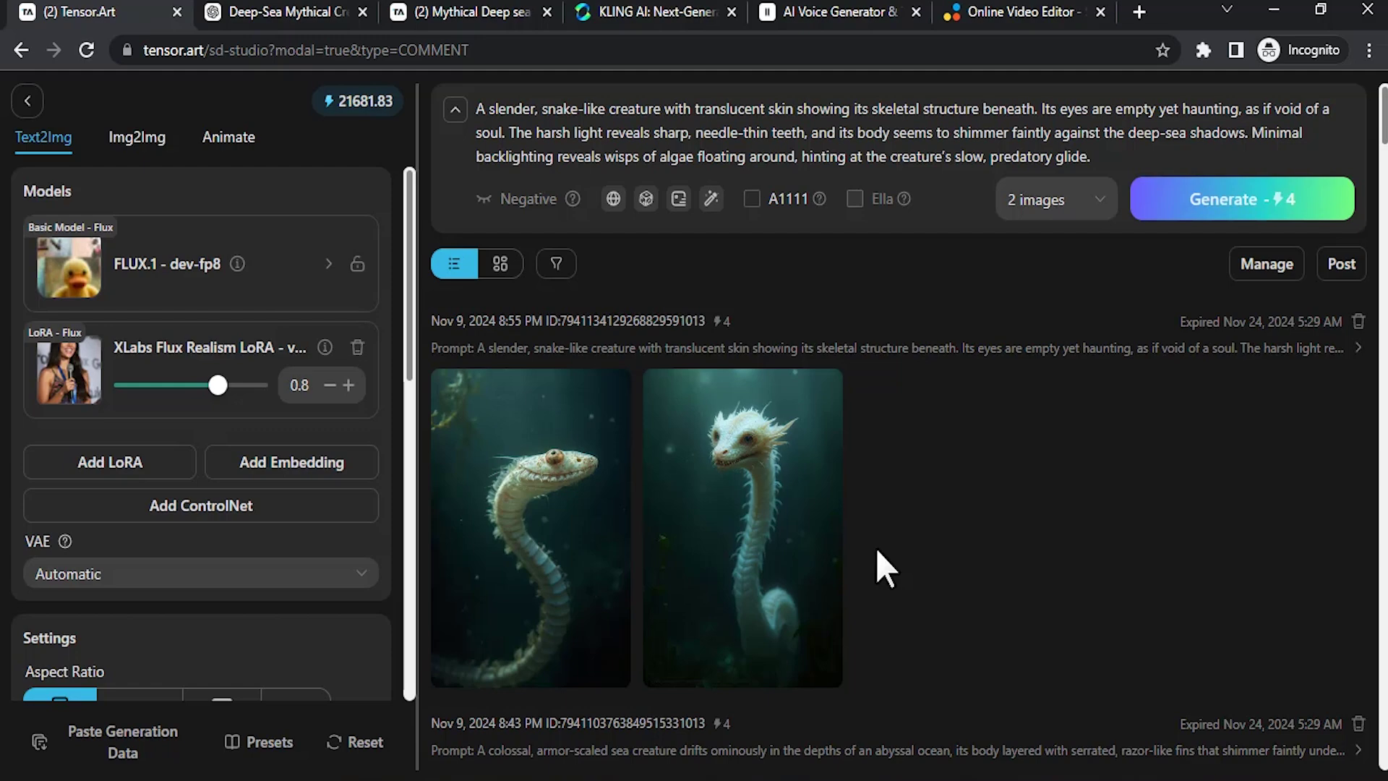
Step: Go back to ChatGPT's deep-sea creature prompt list and bring items 3 to 6 into view
{"action": "key", "text": "ctrl+Tab"}
{"action": "scroll", "coordinate": [514, 354], "scroll_direction": "down", "scroll_amount": 3}
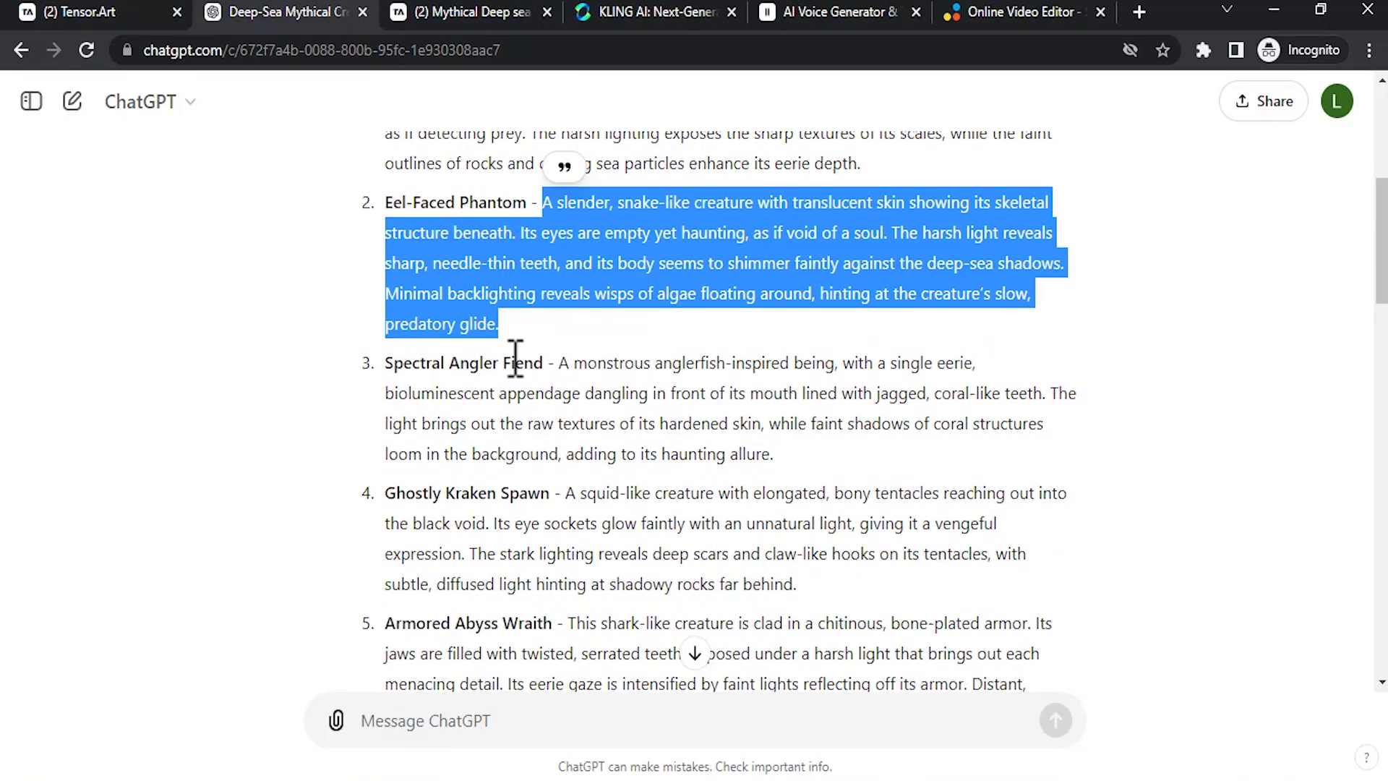